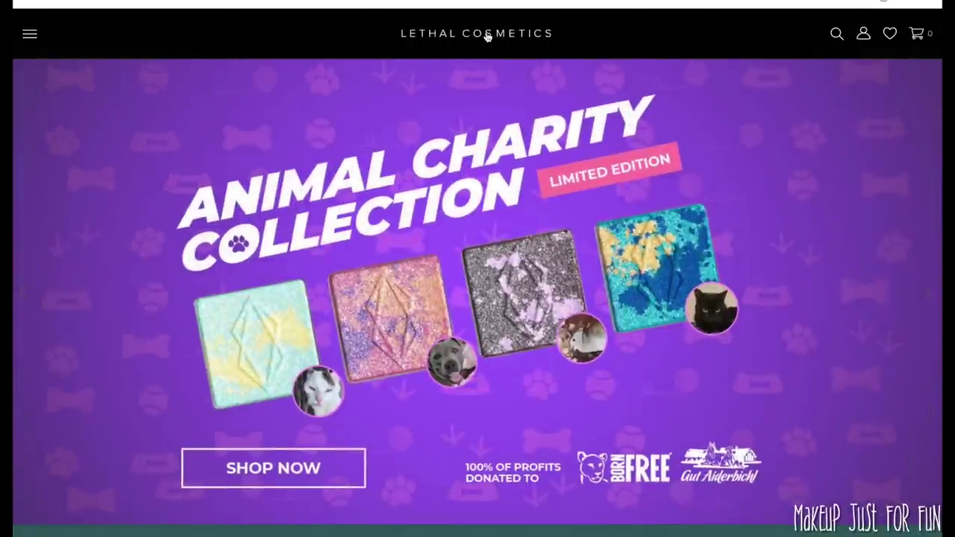
Open the Palette Designer from the shop's Eyes category
scroll(491, 240, down, 10)
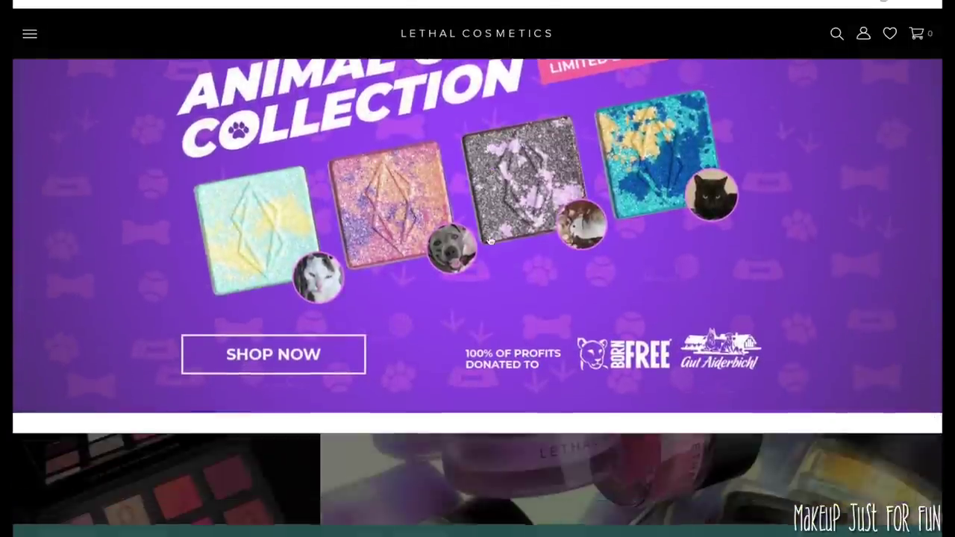
scroll(491, 240, down, 6)
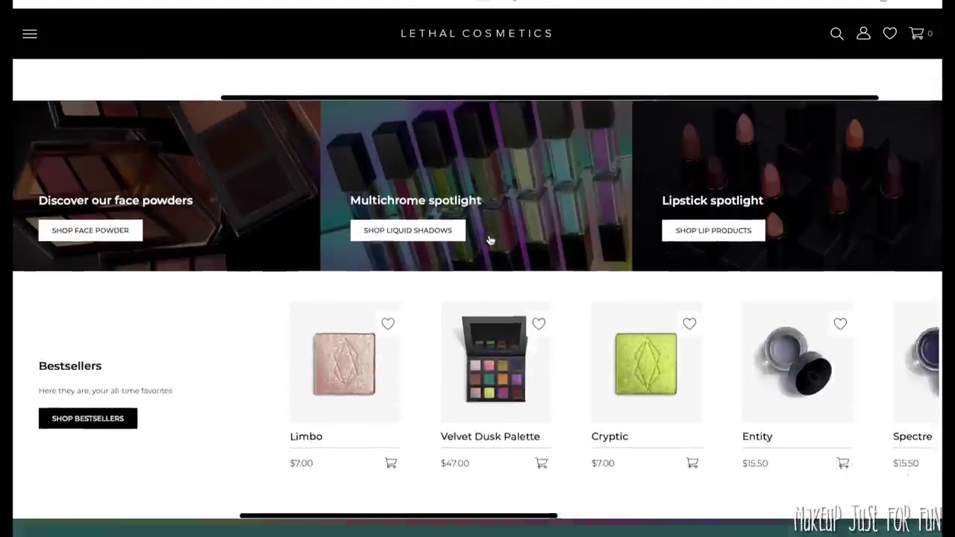
scroll(491, 240, up, 2)
scroll(491, 240, up, 4)
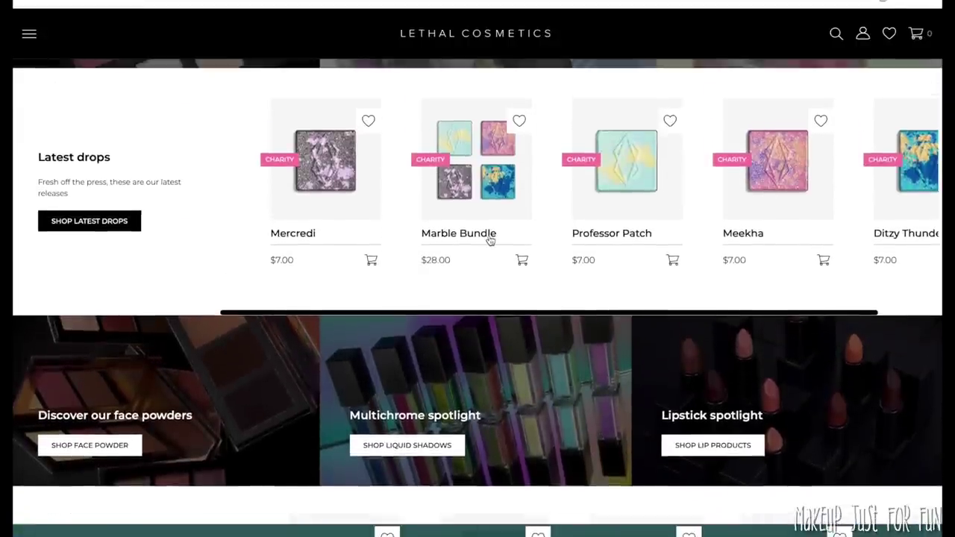
scroll(491, 241, up, 5)
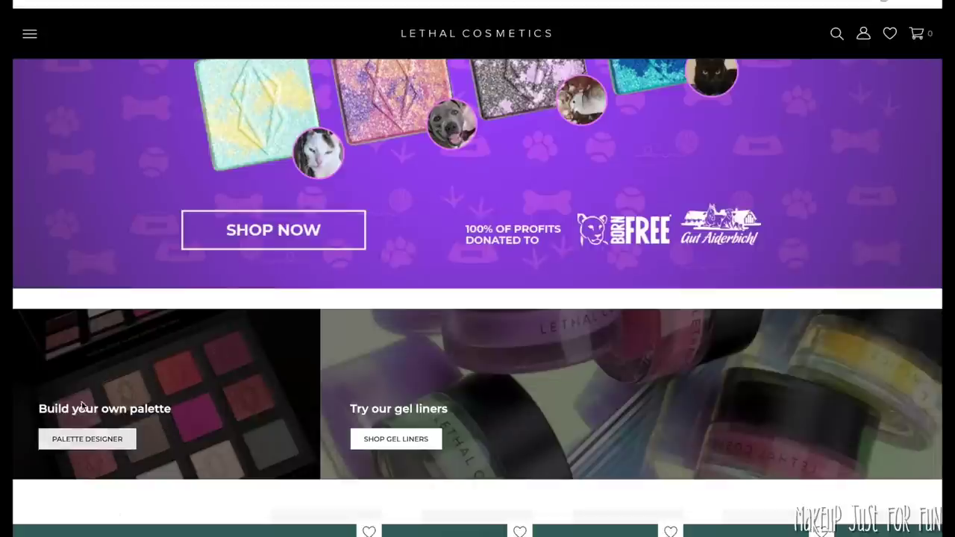
scroll(148, 456, up, 1)
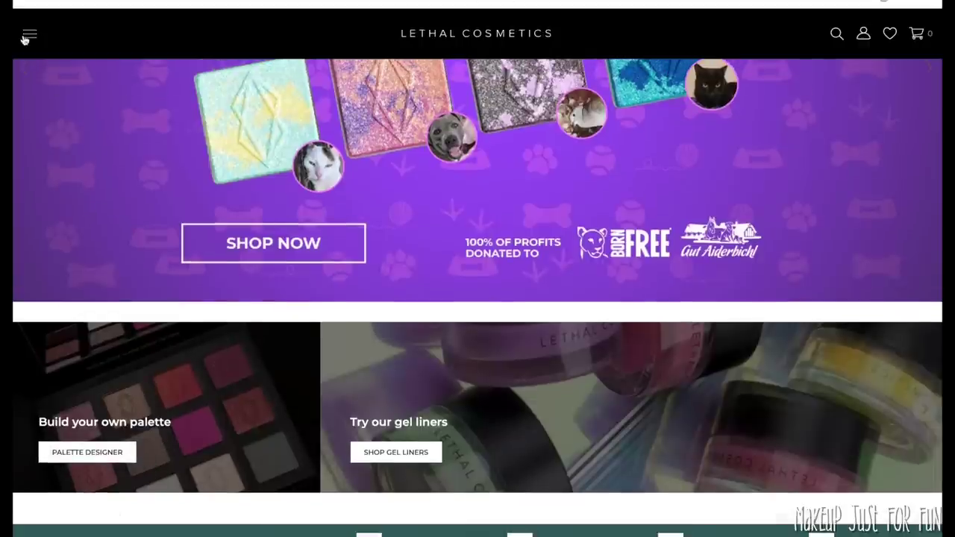
click(29, 35)
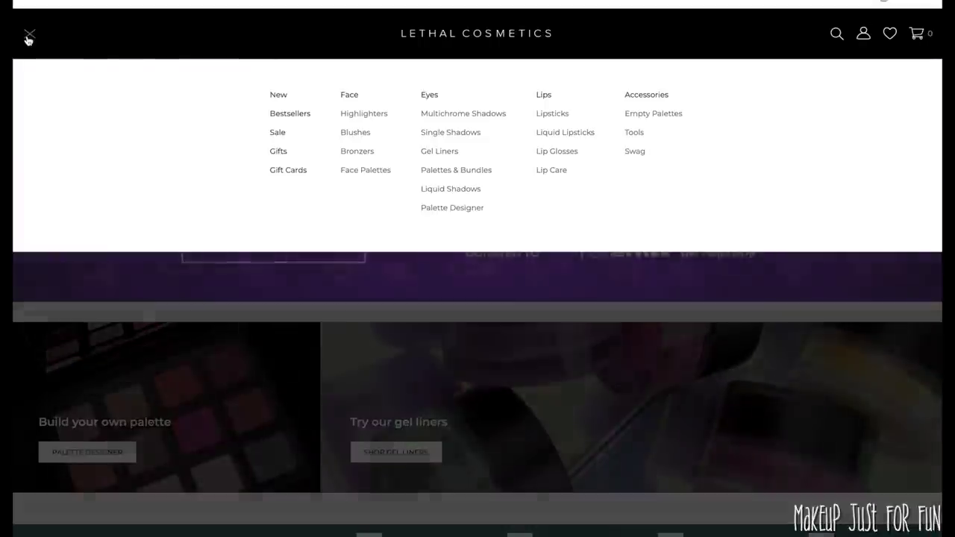
click(463, 209)
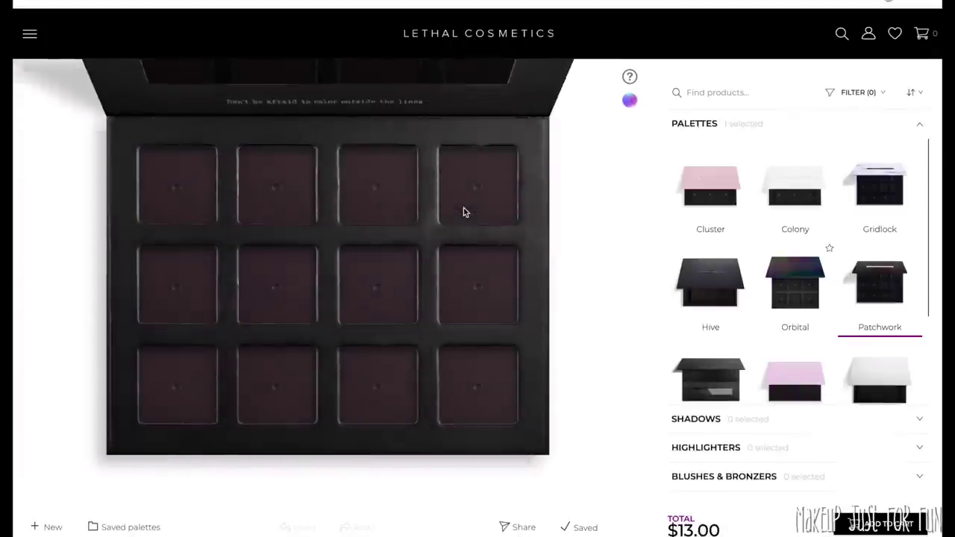
Try the Cluster, Orbital and Prismatic palettes in turn and view the details of the Hive palette
click(721, 196)
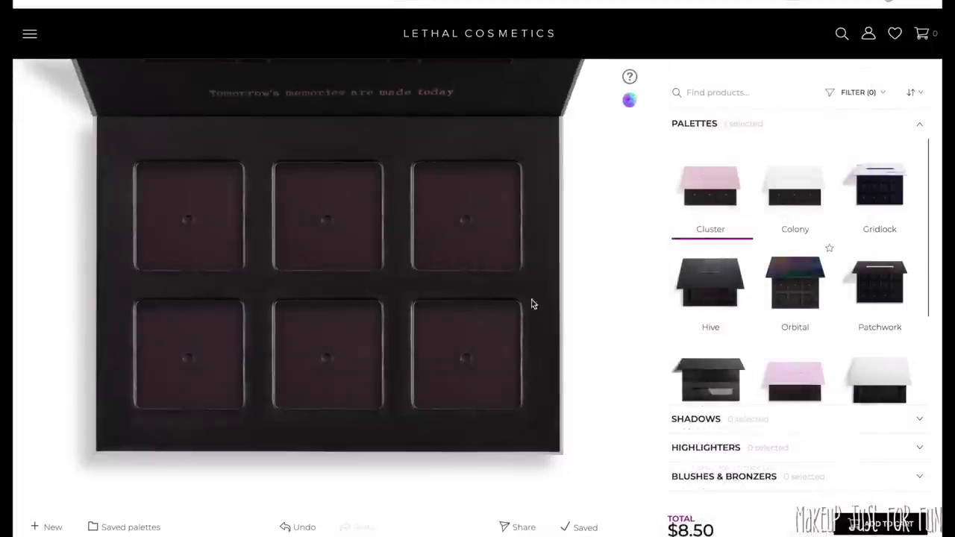
click(790, 292)
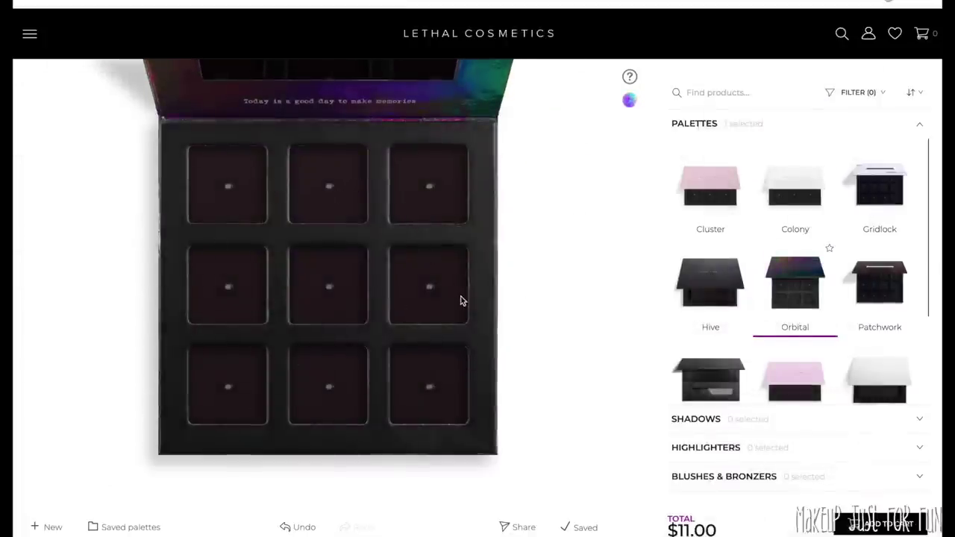
scroll(834, 302, down, 2)
click(713, 305)
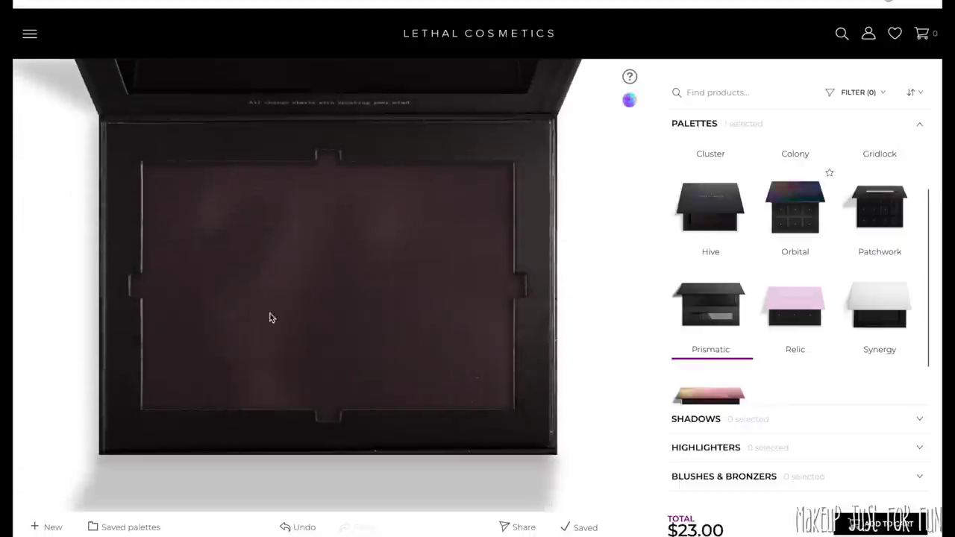
click(709, 240)
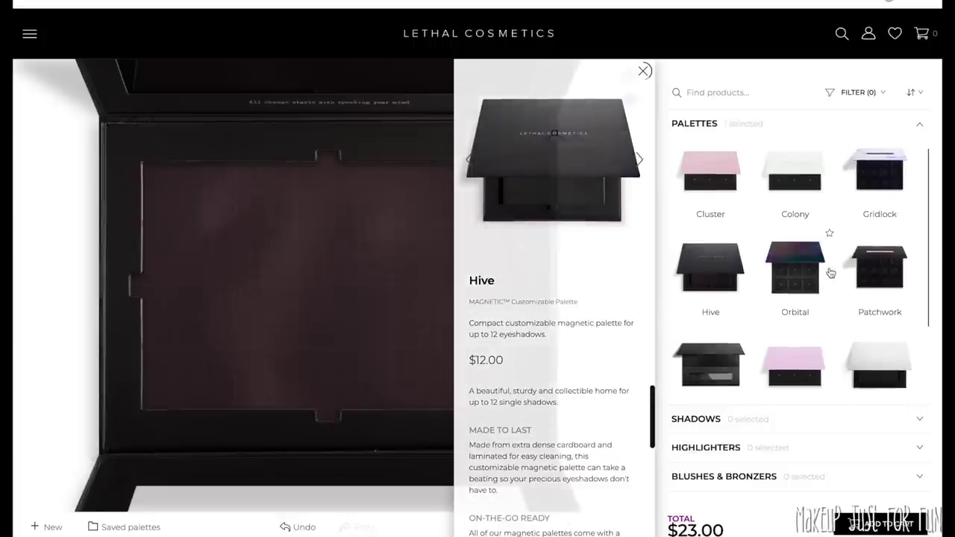
Choose the 12-pan Patchwork palette as the base and list the available shadows
click(890, 280)
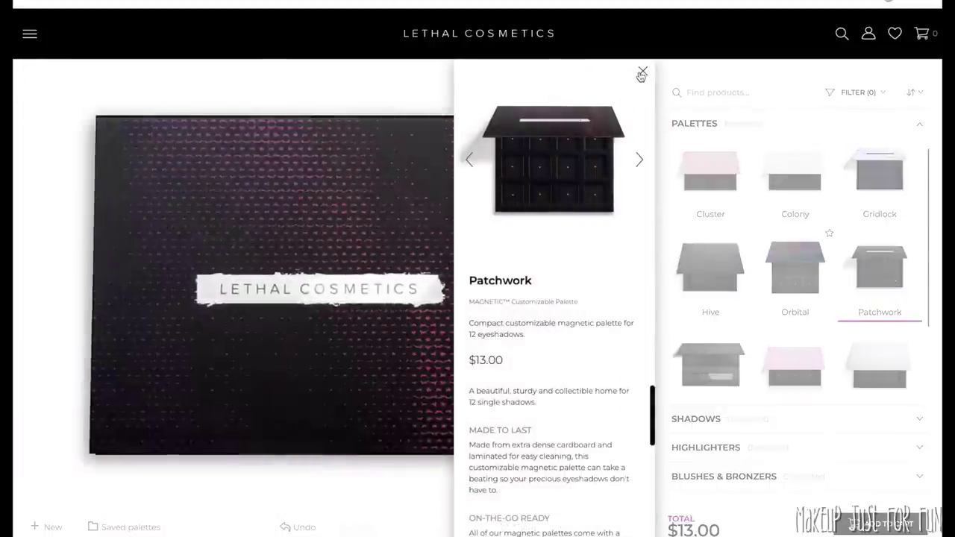
click(643, 71)
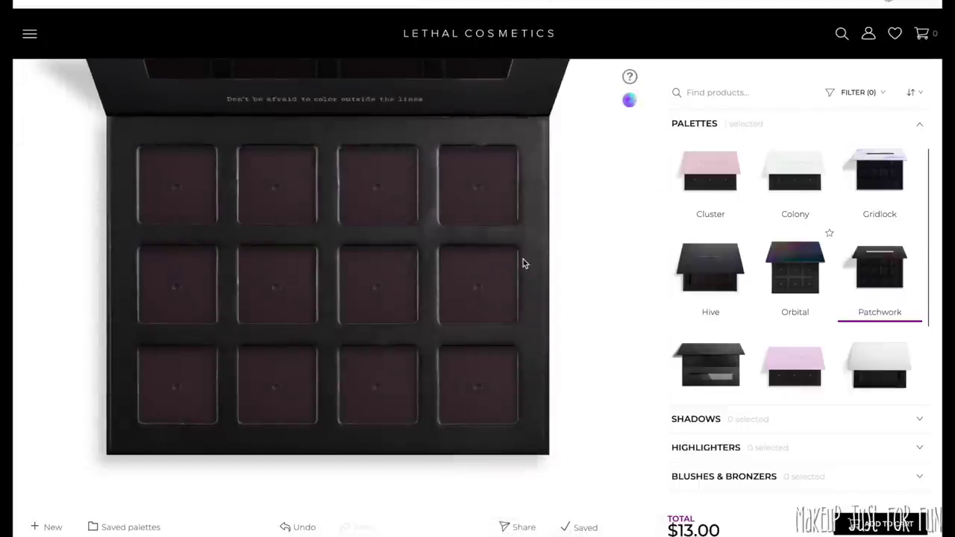
scroll(806, 313, down, 2)
click(795, 158)
click(715, 420)
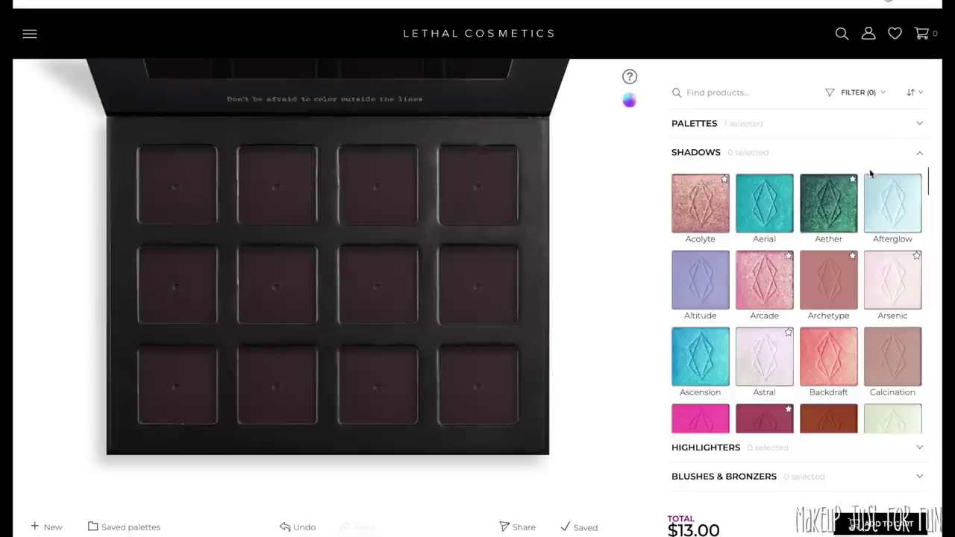
View the Aether shadow's product details and its arm swatch photos
click(827, 216)
scroll(826, 215, down, 1)
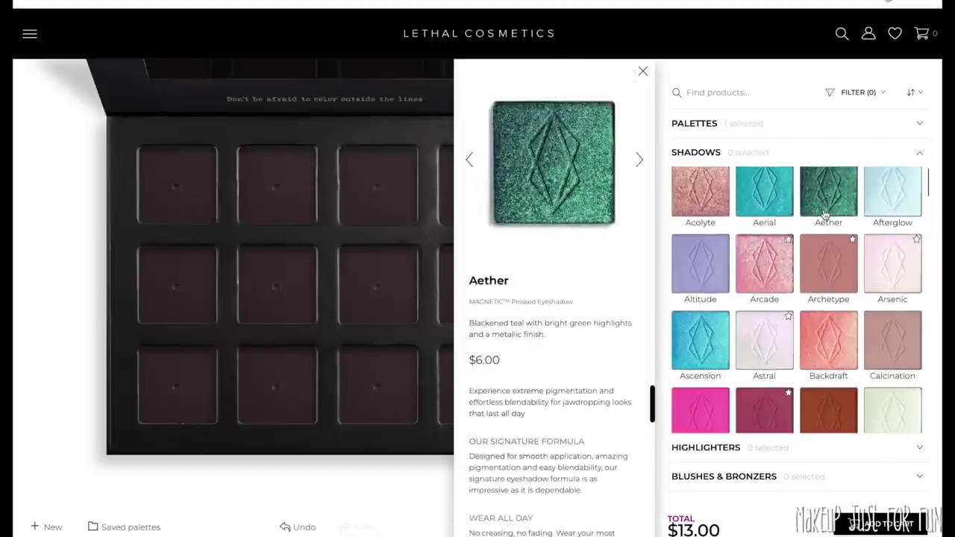
scroll(825, 215, up, 1)
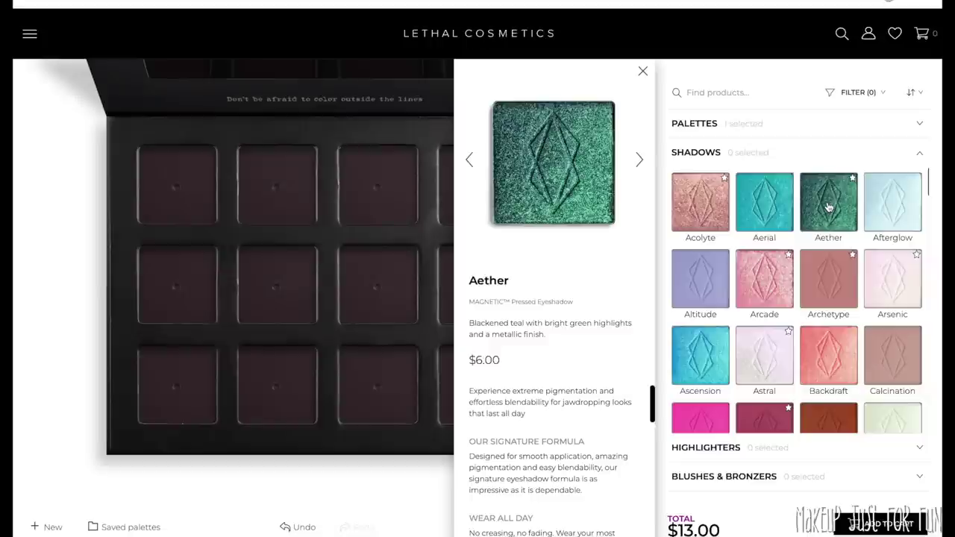
click(636, 164)
click(635, 165)
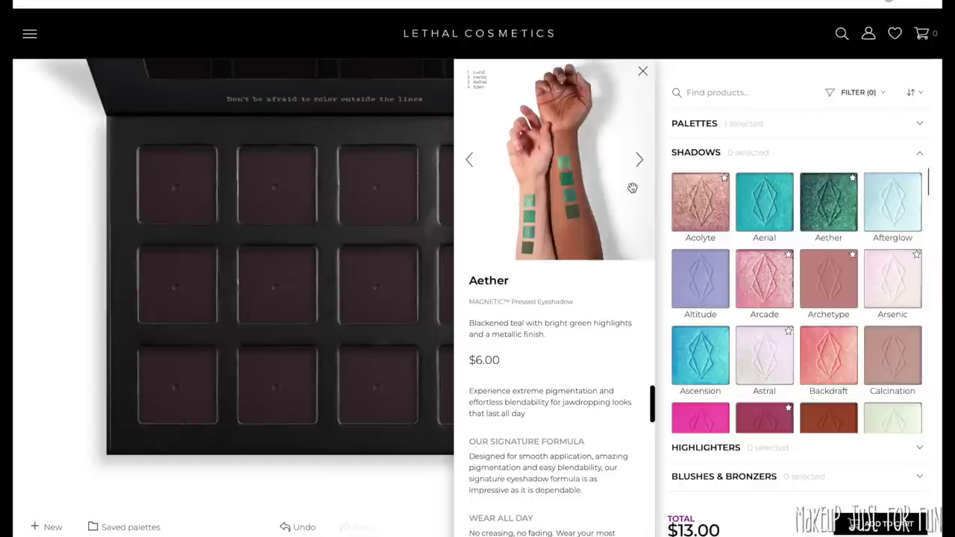
click(849, 200)
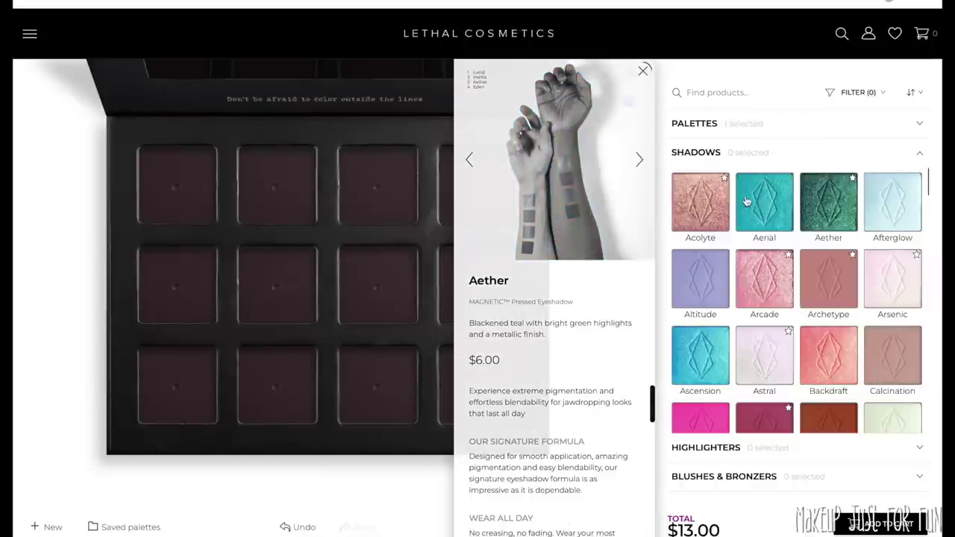
Add the Aerial, Afterglow and Altitude shadows to the palette
click(777, 227)
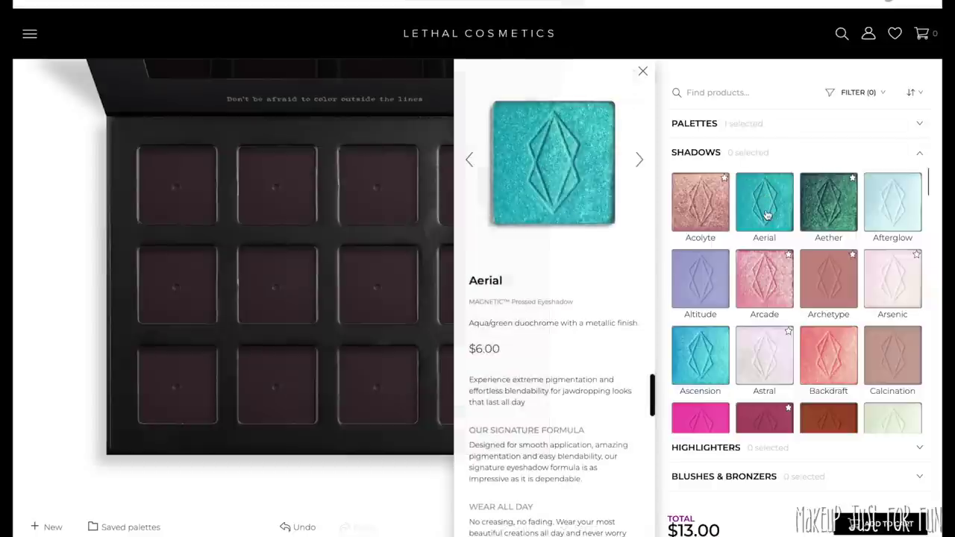
click(893, 209)
click(693, 279)
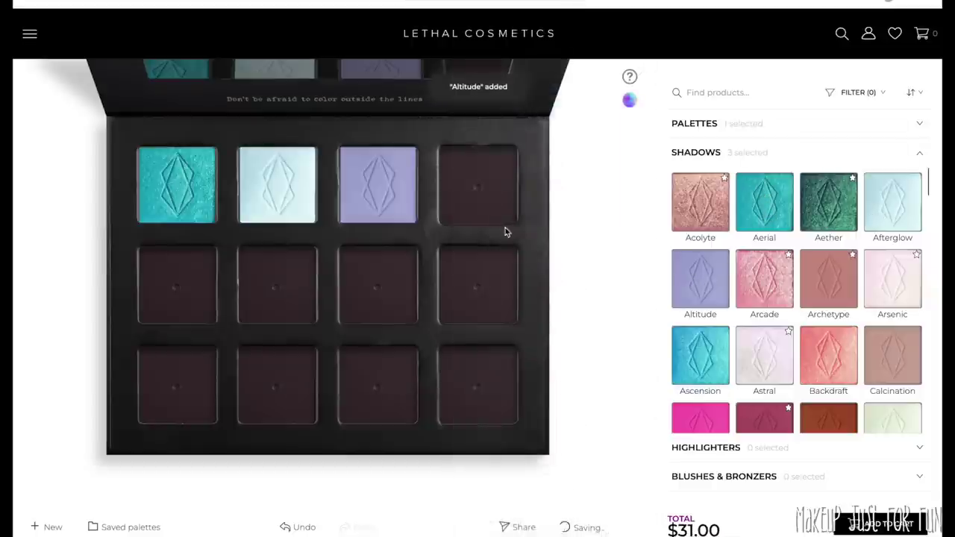
Rearrange the shadows: Aerial in the top row's fourth pan, Altitude in its second, Afterglow in the middle row's first
drag(301, 185, 224, 269)
drag(367, 192, 286, 269)
drag(190, 177, 452, 199)
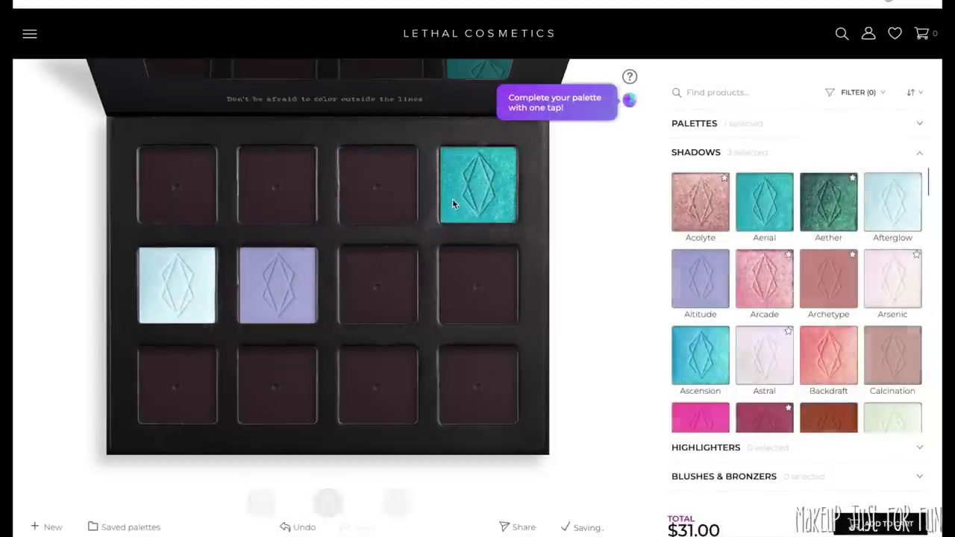
drag(291, 292, 287, 190)
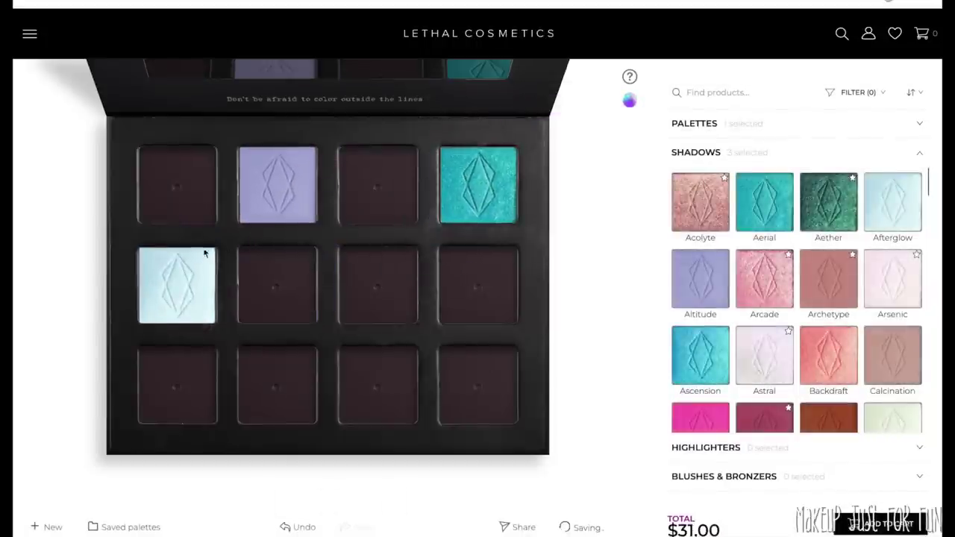
Remove Afterglow, Aerial and Altitude from the palette
drag(191, 258, 324, 511)
mouse_move(378, 283)
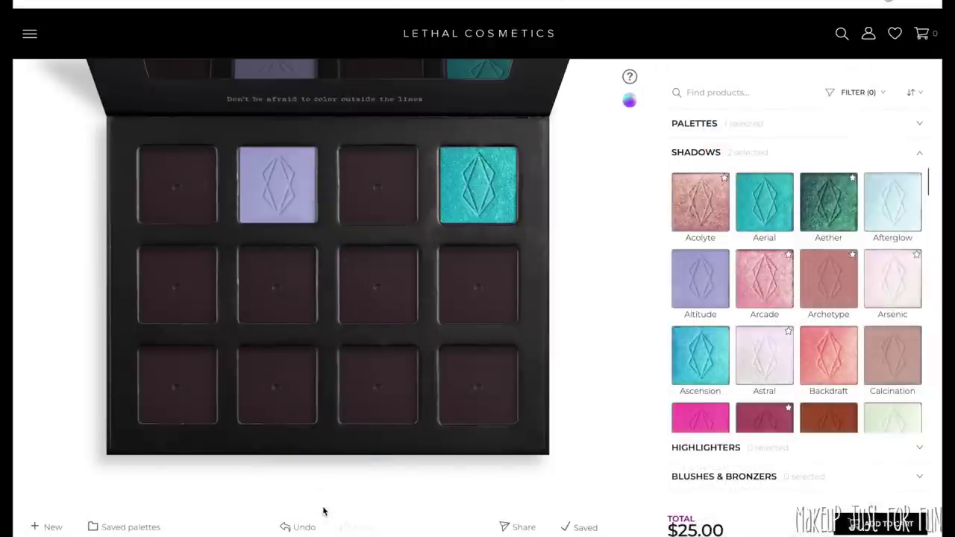
drag(465, 192, 332, 506)
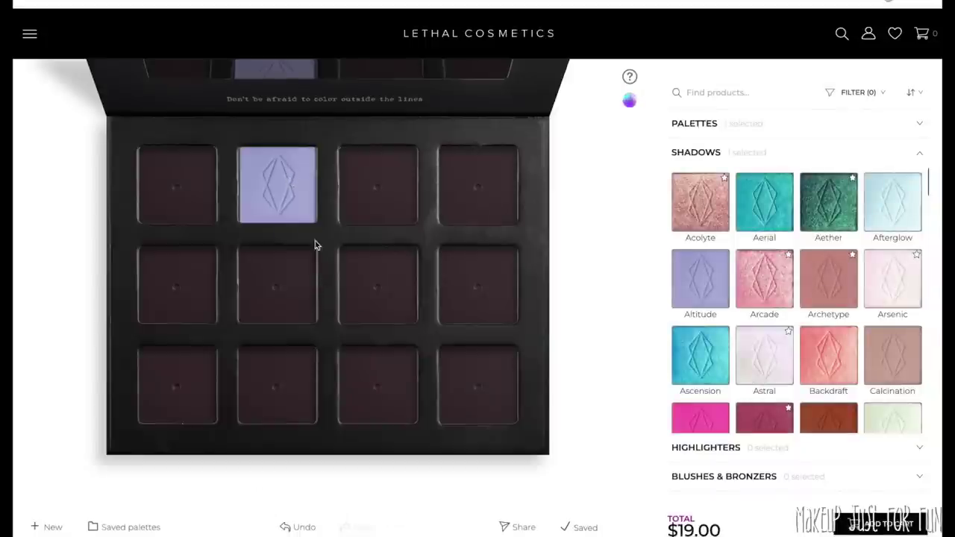
drag(315, 243, 333, 507)
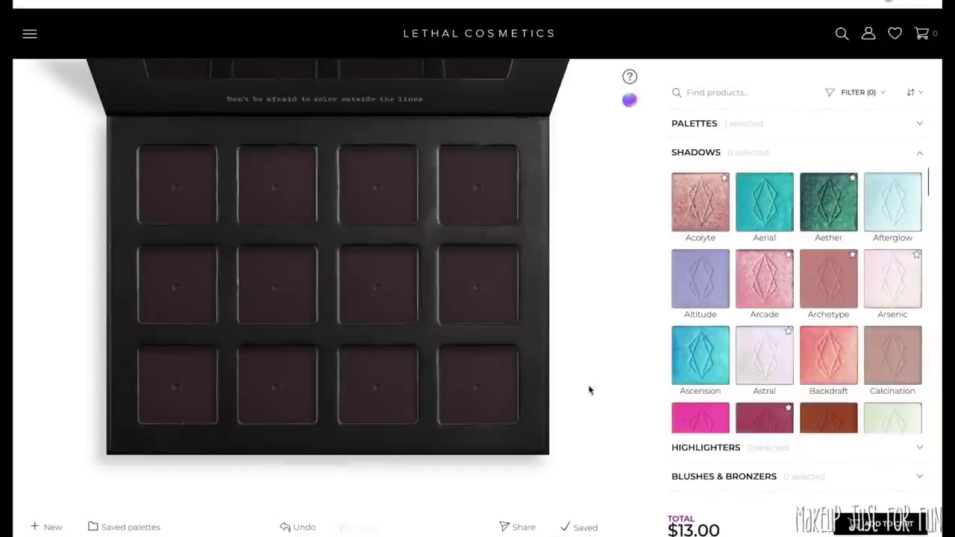
Examine the full range of single shadows down to the last entries, including the details of Mercredi
click(789, 368)
scroll(793, 370, down, 4)
click(791, 369)
scroll(793, 368, down, 3)
scroll(792, 368, down, 4)
scroll(793, 368, down, 4)
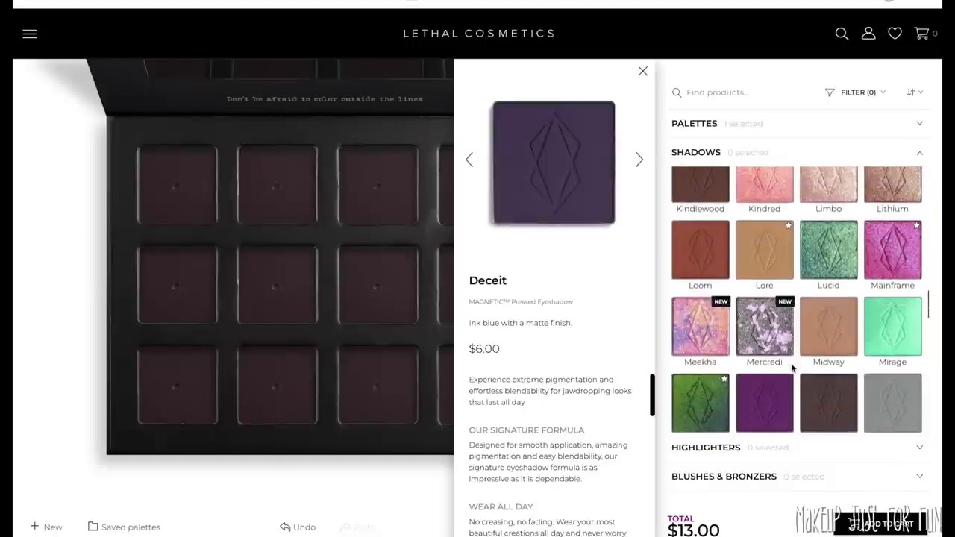
click(790, 364)
scroll(792, 368, down, 4)
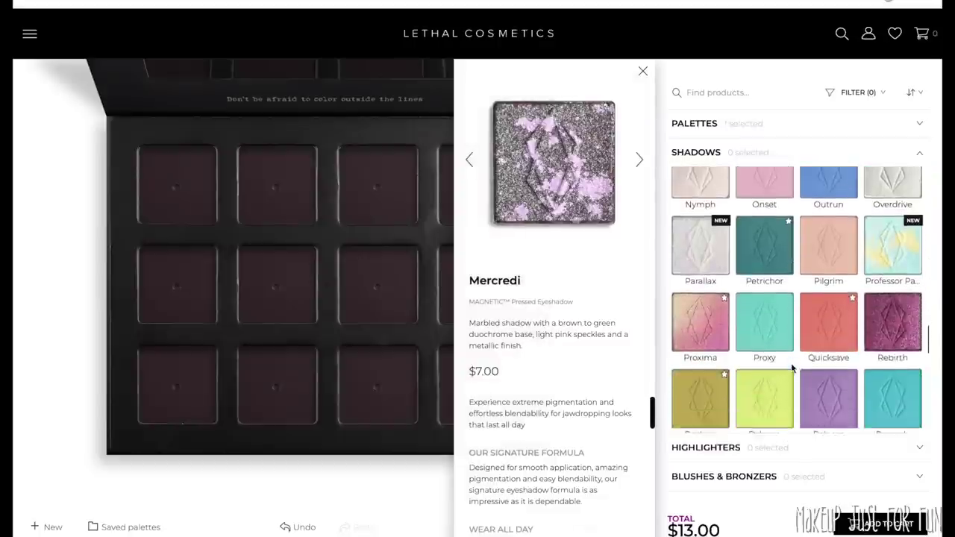
scroll(793, 368, down, 5)
scroll(793, 367, down, 5)
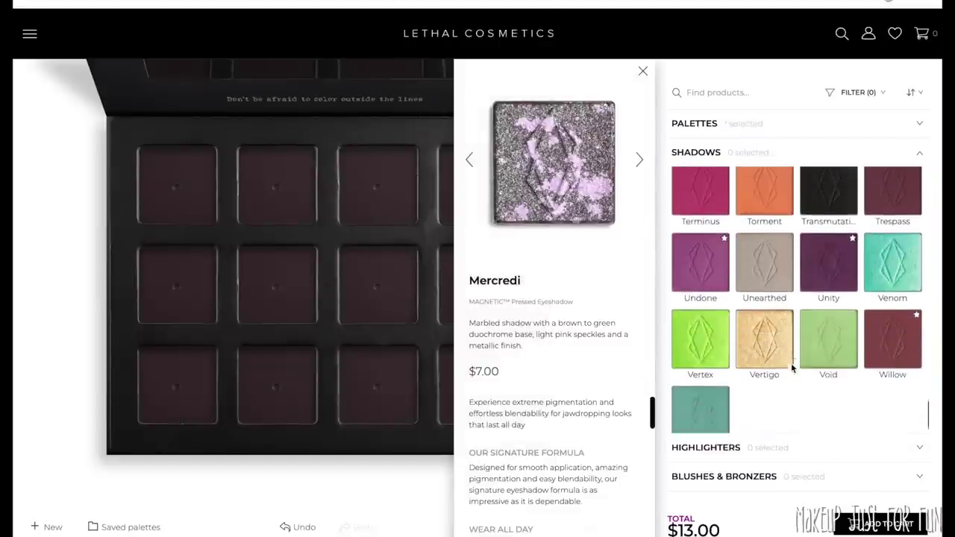
key(Escape)
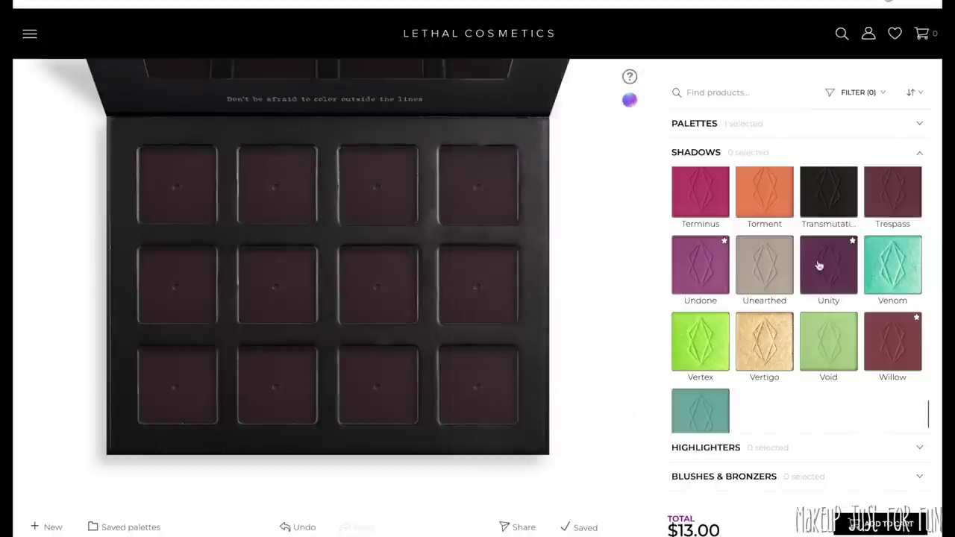
View the product details of the Unity and Transmutation shadows
click(846, 277)
scroll(846, 277, up, 3)
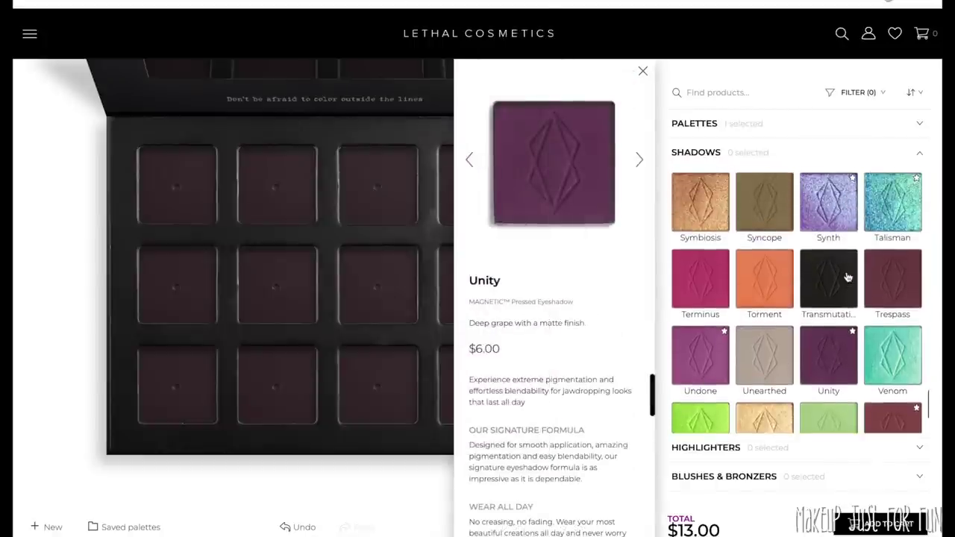
scroll(848, 277, up, 5)
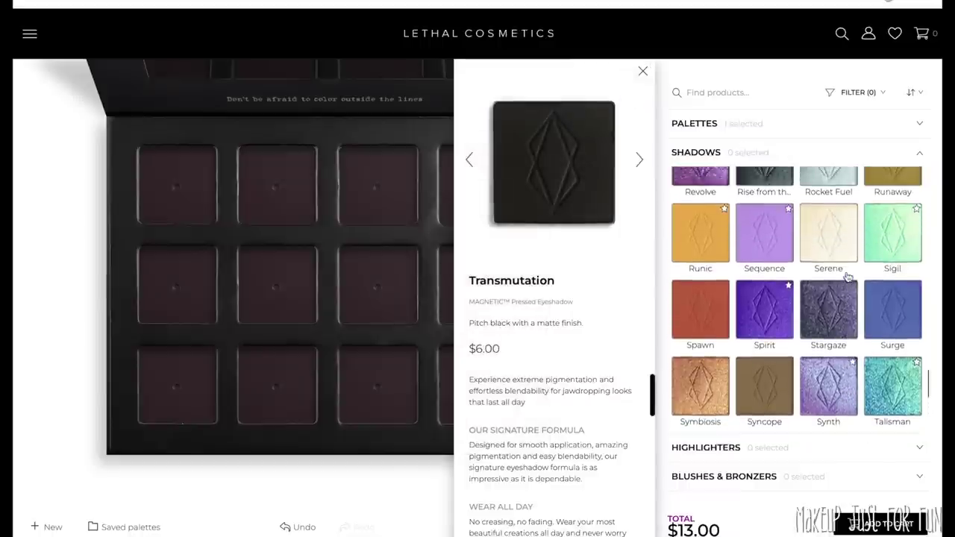
Add the Runaway and Release shadows to the palette's first two pans
scroll(849, 279, up, 1)
click(896, 263)
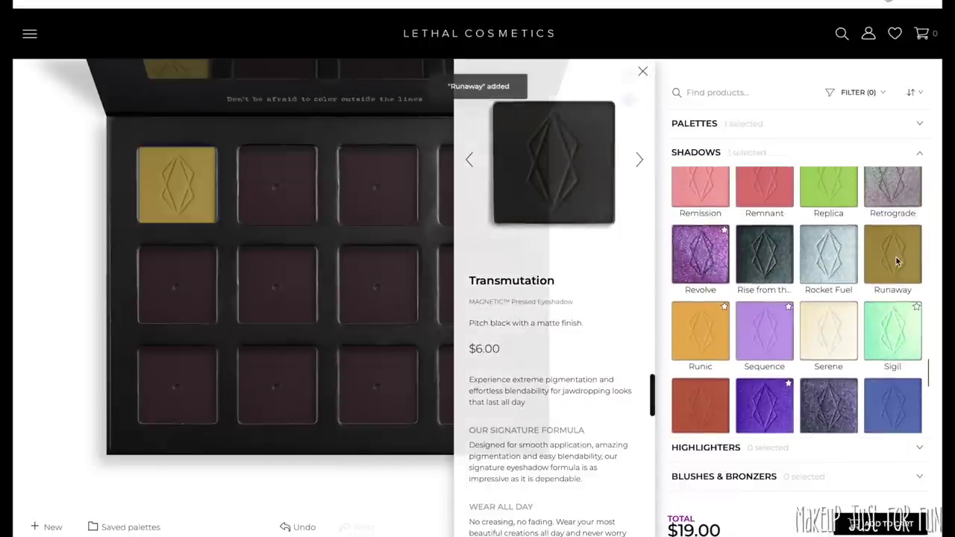
scroll(868, 269, up, 3)
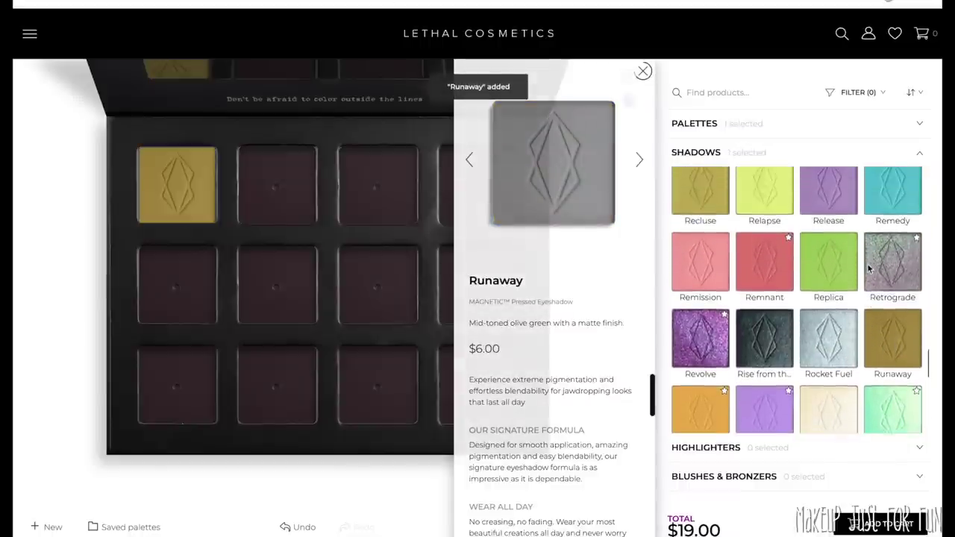
scroll(868, 270, up, 1)
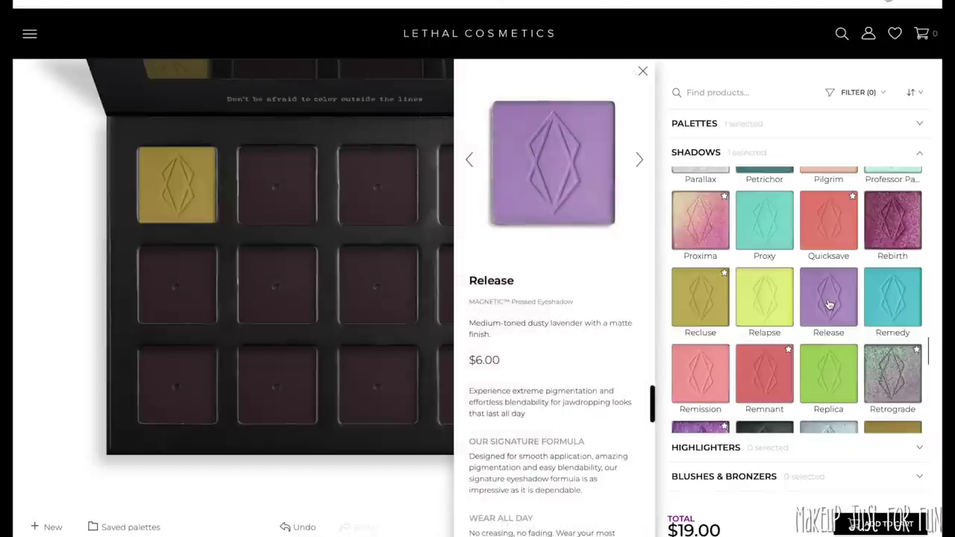
click(829, 297)
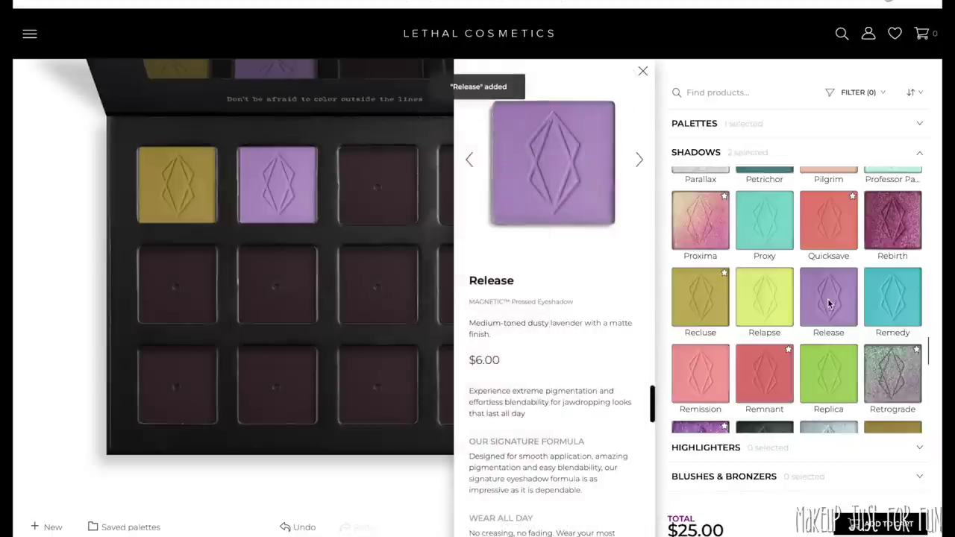
Add the Lucid and Descent shadows to the two remaining pans of the palette's top row
scroll(828, 305, up, 2)
scroll(829, 303, up, 3)
scroll(829, 301, up, 3)
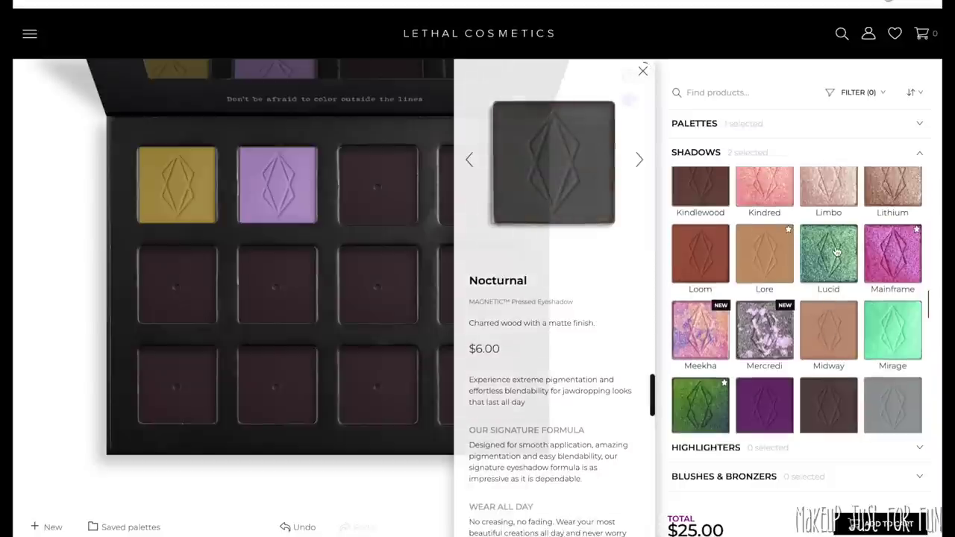
click(837, 253)
scroll(836, 250, up, 5)
scroll(836, 250, up, 8)
scroll(837, 251, up, 1)
click(718, 297)
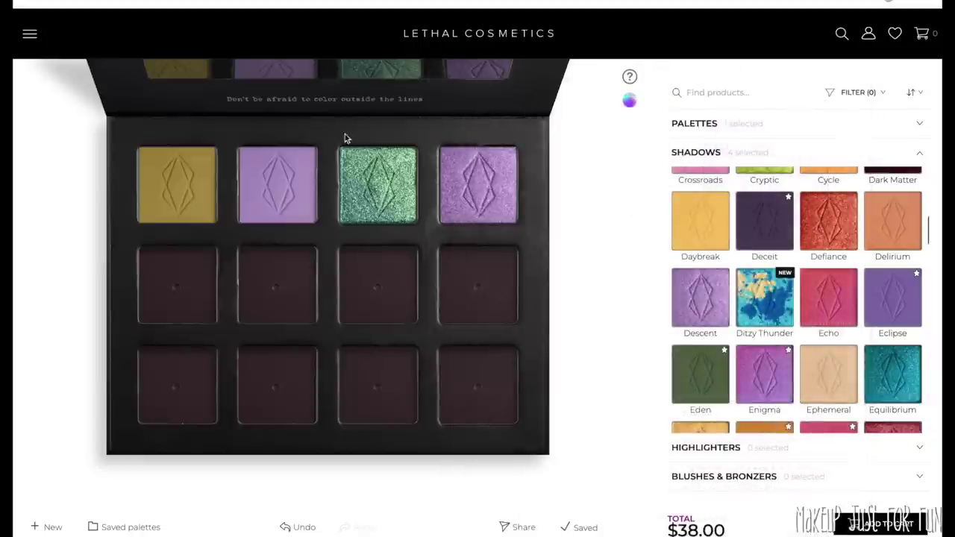
Rearrange the shadows so Descent sits beside Release in the top row, with Runaway and Lucid directly beneath them
drag(183, 219, 197, 279)
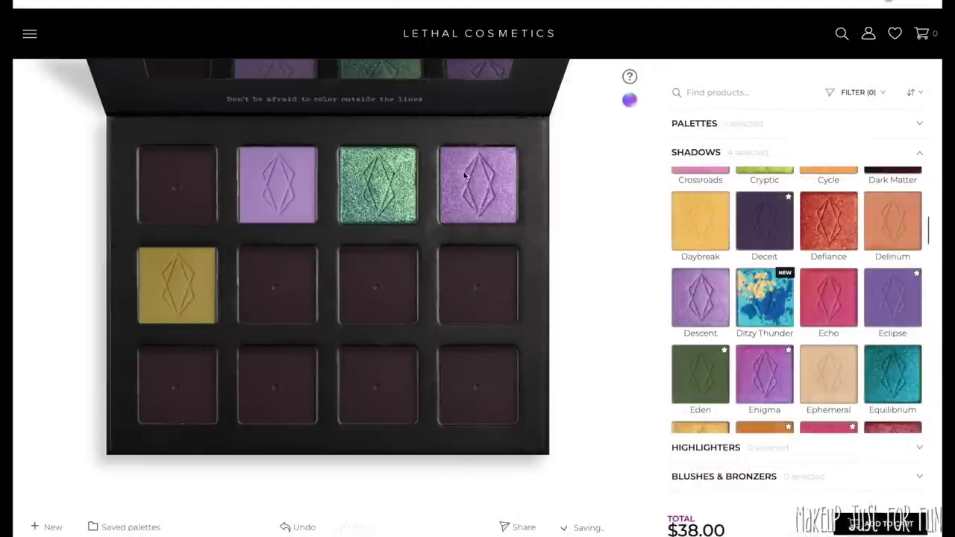
drag(474, 180, 315, 285)
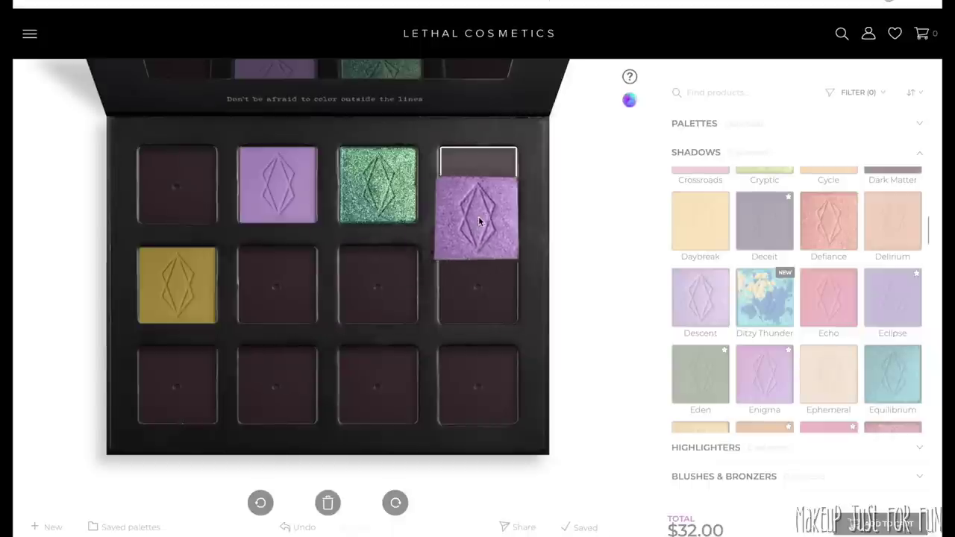
drag(383, 201, 293, 296)
drag(491, 185, 401, 194)
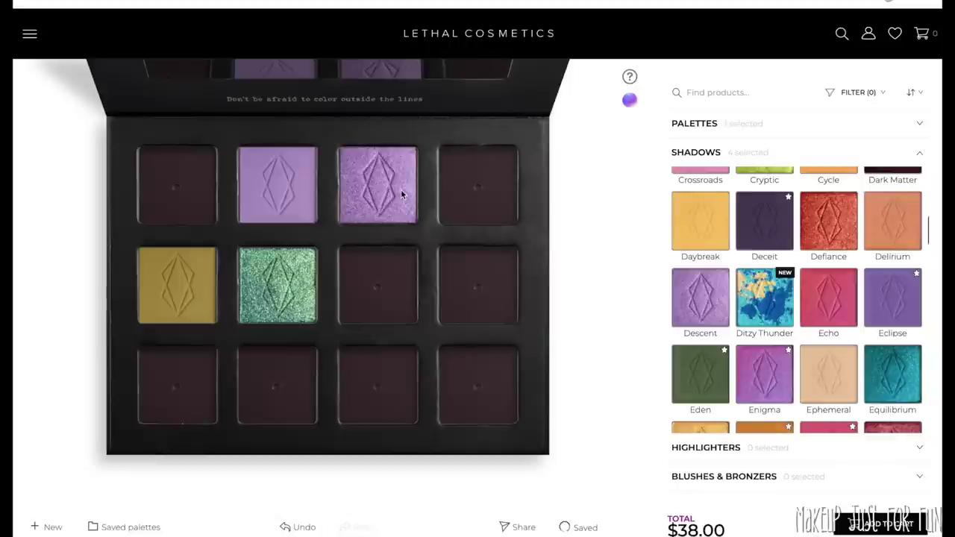
click(400, 197)
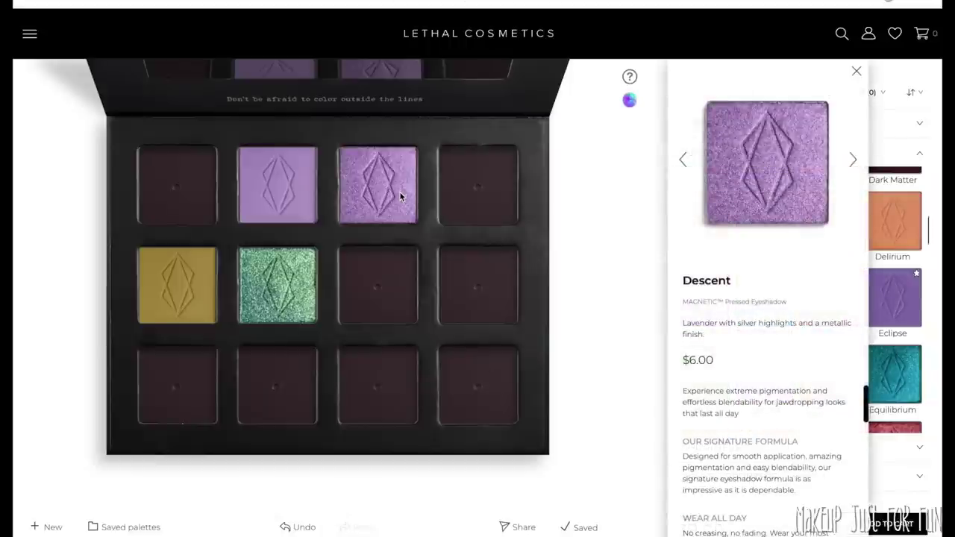
drag(293, 278, 377, 283)
drag(175, 271, 286, 281)
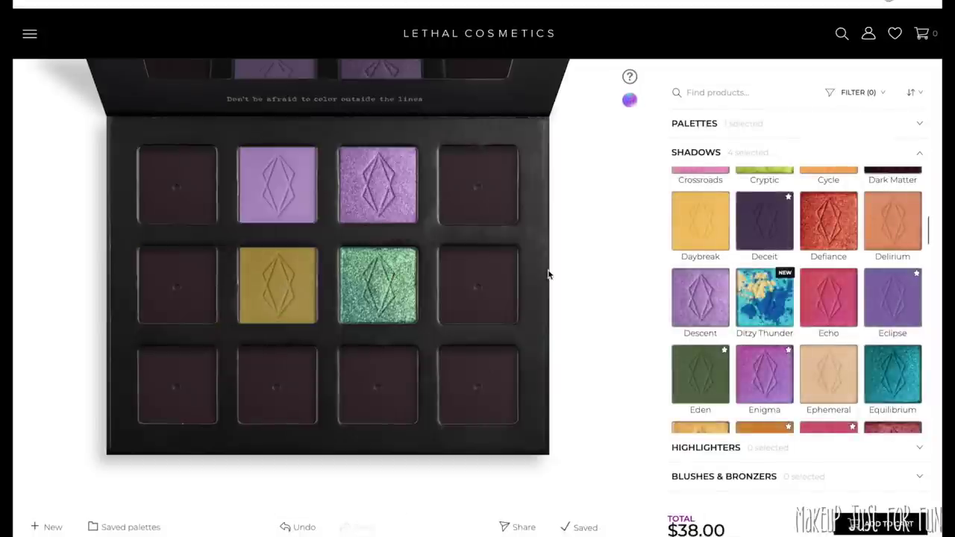
Look back through the single shadows from Echo toward Capslock and view the details of Ceres
click(804, 285)
scroll(804, 284, up, 1)
click(804, 284)
scroll(804, 284, up, 2)
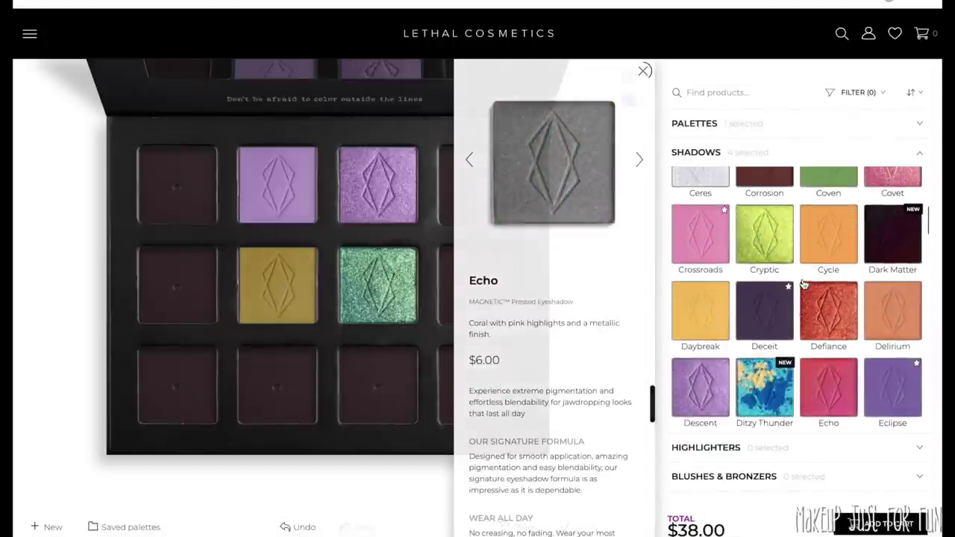
scroll(804, 284, up, 2)
click(804, 285)
scroll(804, 285, up, 1)
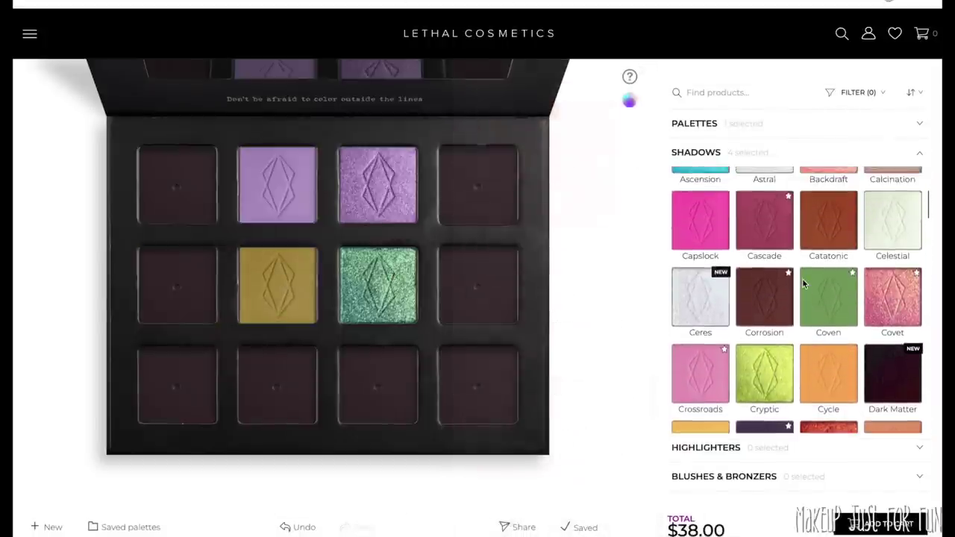
scroll(804, 282, up, 1)
scroll(803, 280, down, 3)
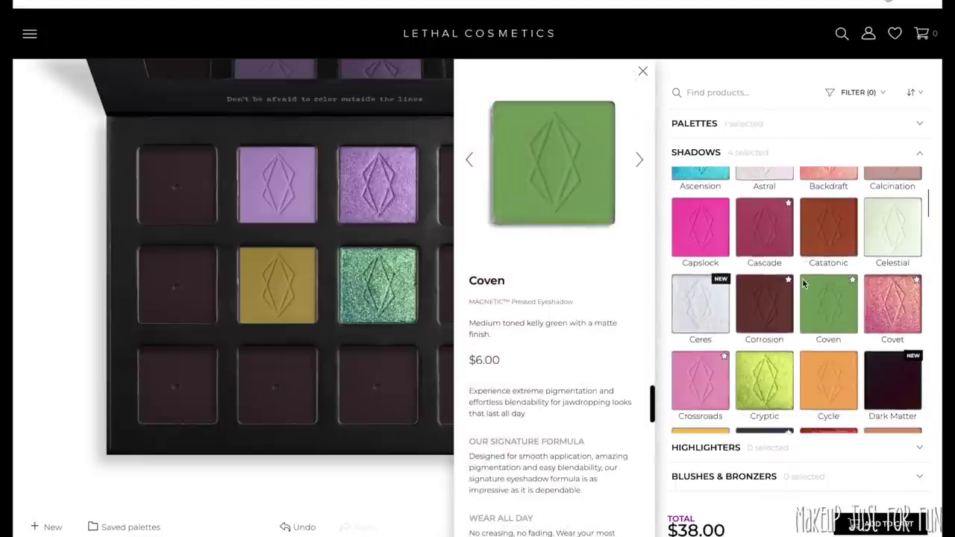
click(714, 279)
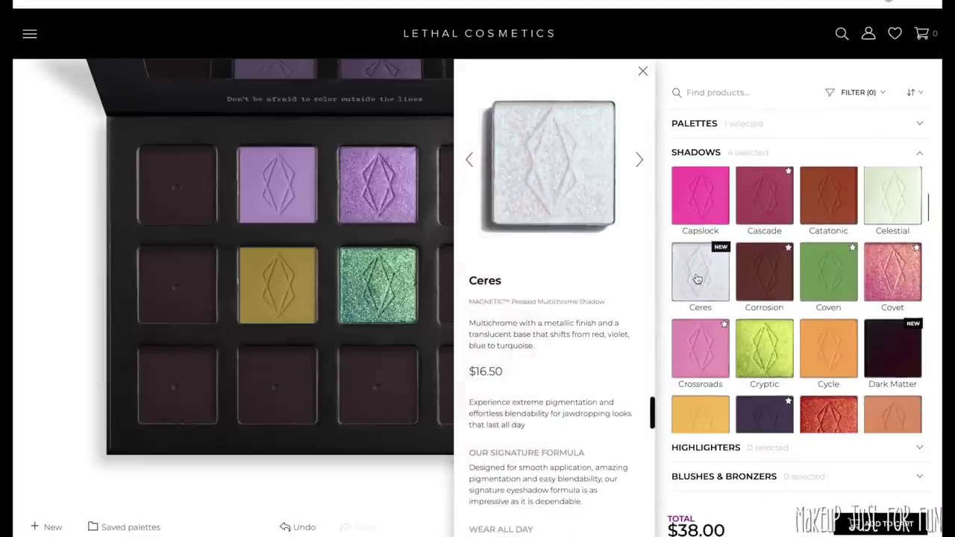
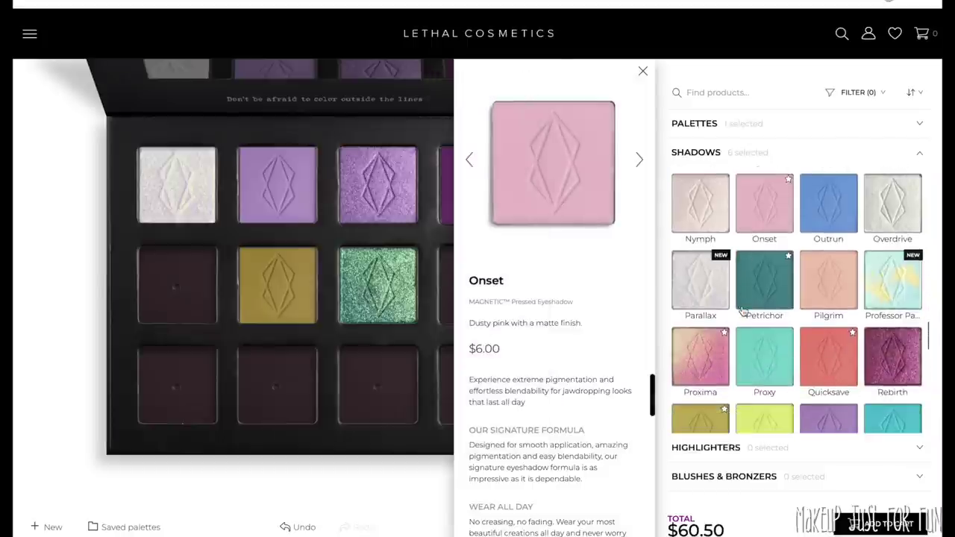
Find the Backdraft shadow near the start of the range and add it to the second row's first pan
click(744, 312)
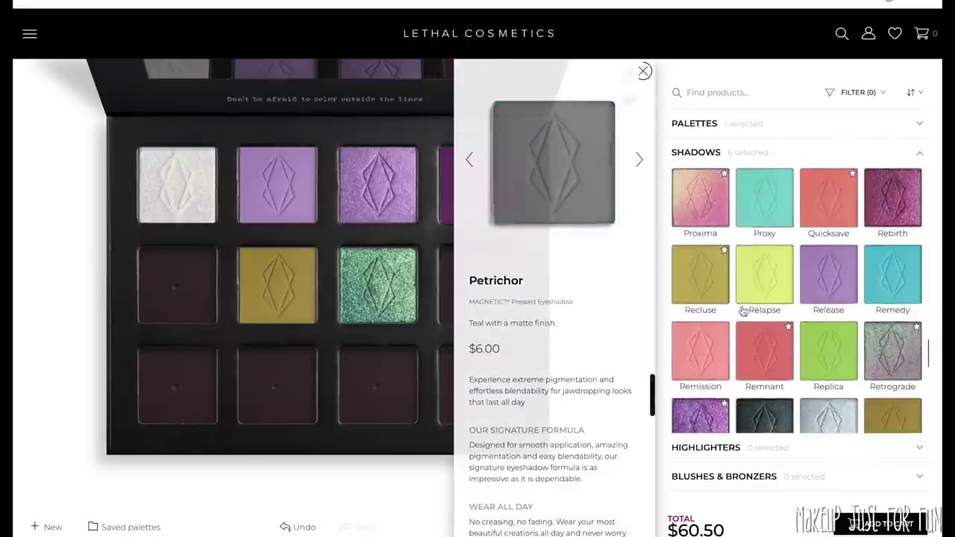
scroll(744, 312, up, 5)
click(744, 312)
scroll(744, 312, up, 6)
scroll(743, 312, up, 6)
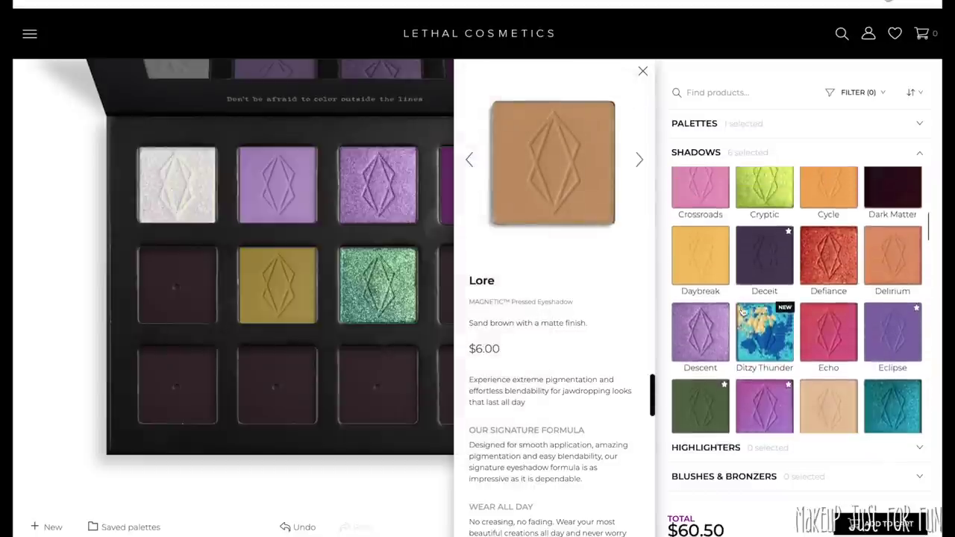
click(833, 224)
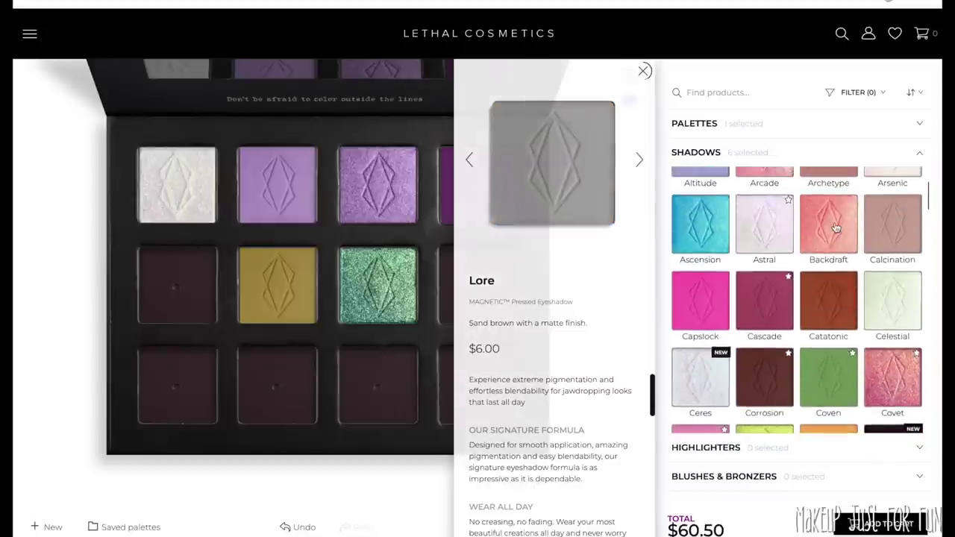
click(839, 274)
scroll(841, 272, up, 1)
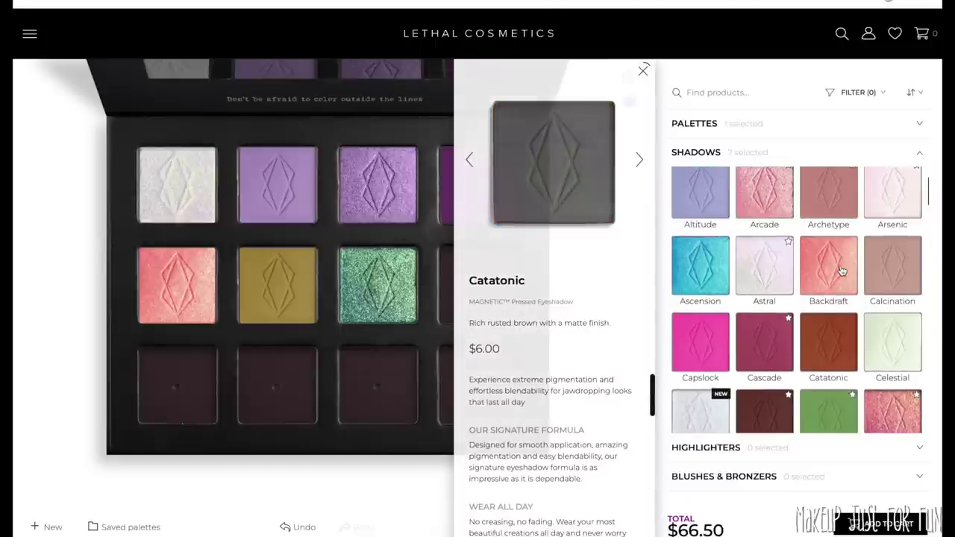
Look through the shadow range as far as Quicksave and examine Pilgrim's product and arm swatch photos
scroll(842, 272, down, 7)
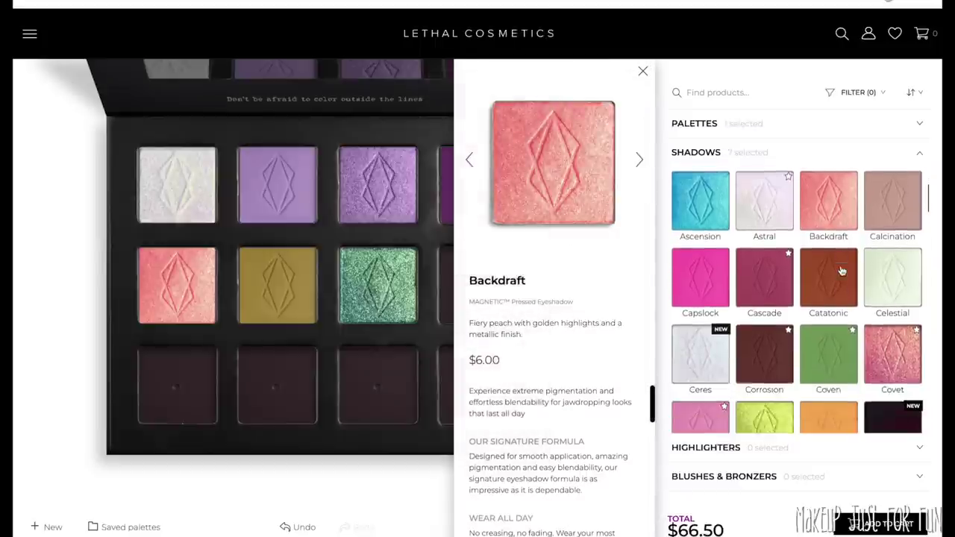
scroll(841, 272, down, 7)
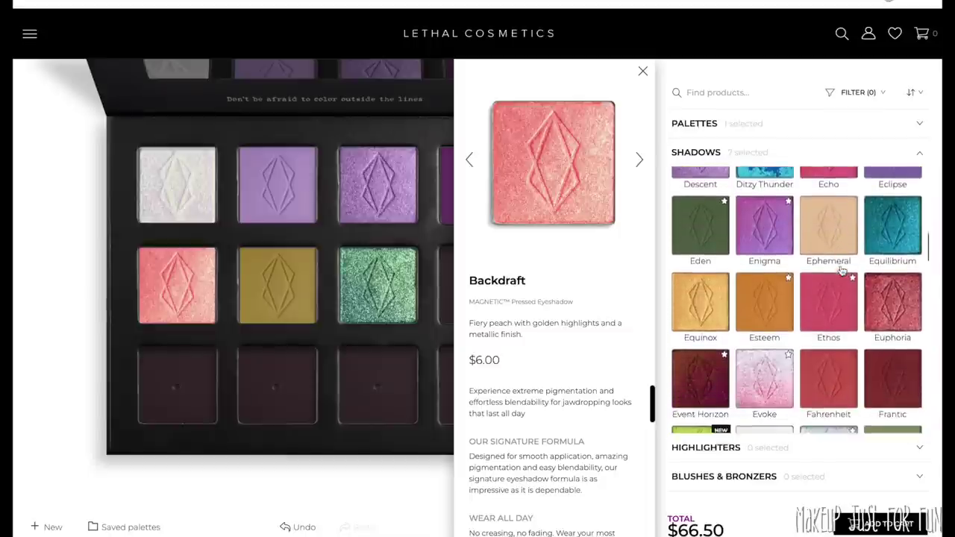
scroll(842, 272, down, 7)
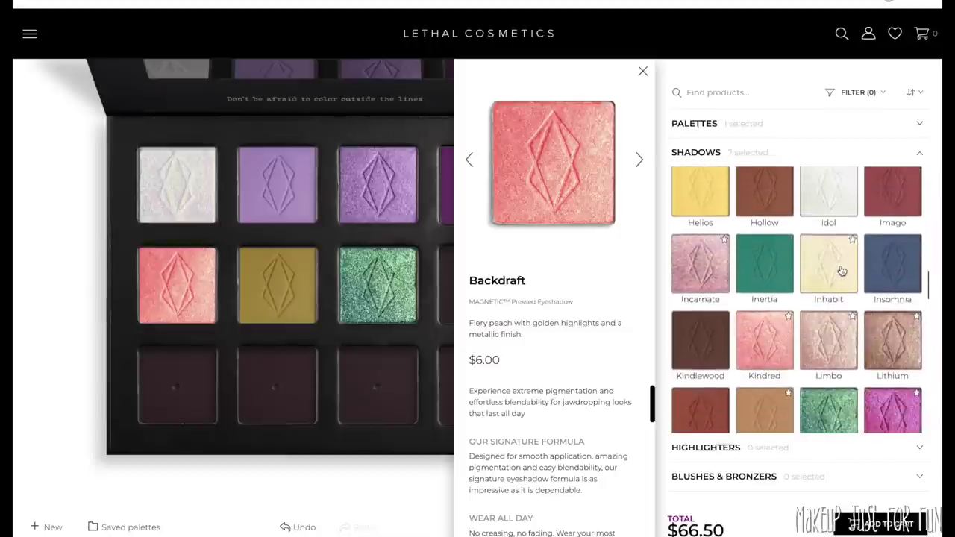
scroll(842, 272, down, 5)
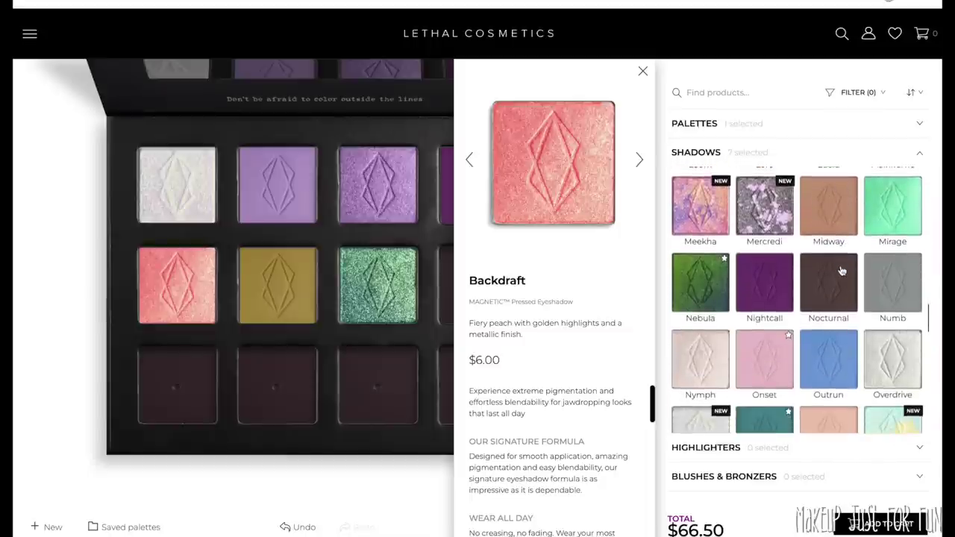
scroll(842, 272, down, 6)
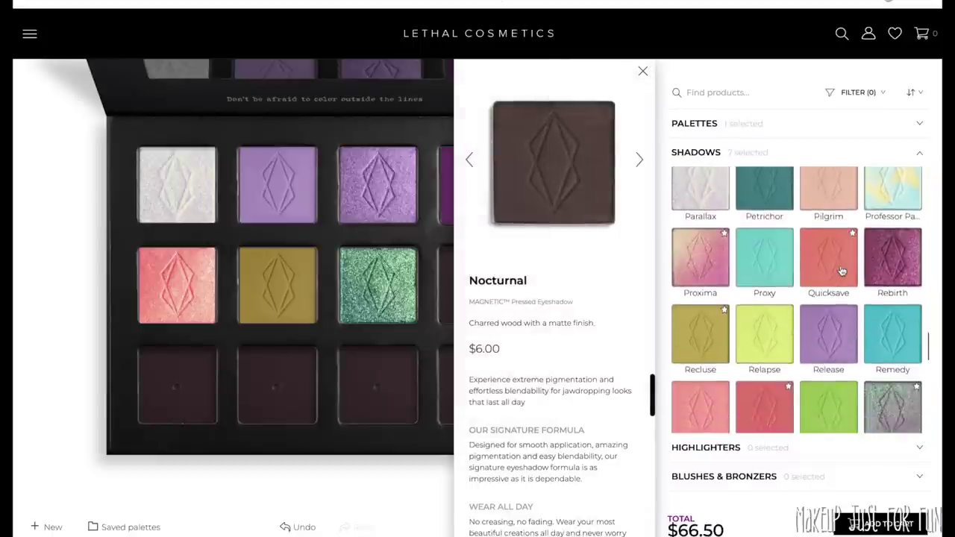
scroll(842, 271, up, 3)
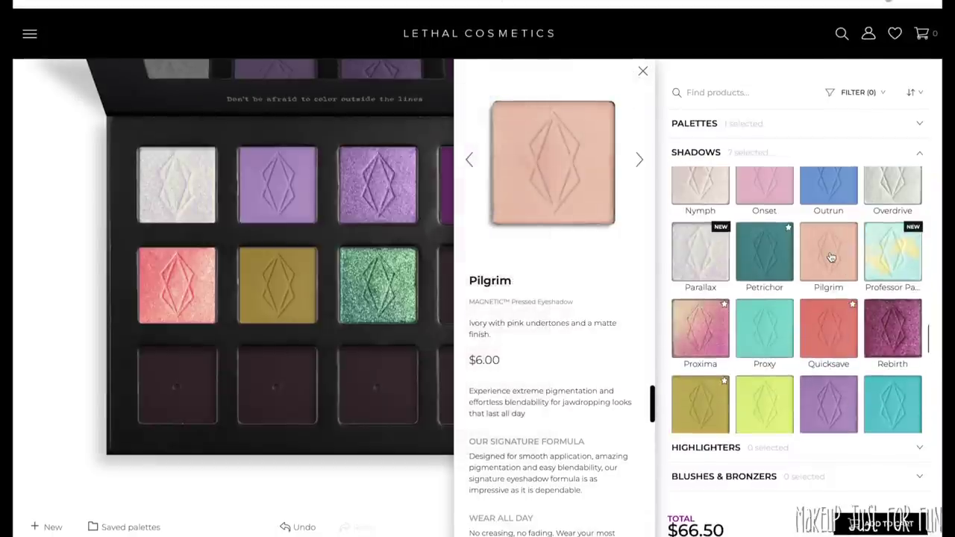
click(638, 161)
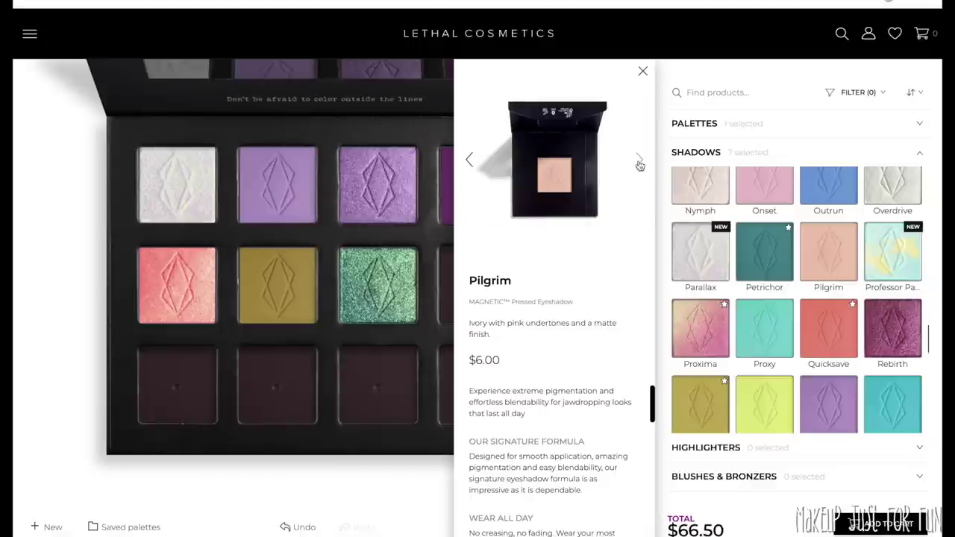
click(639, 162)
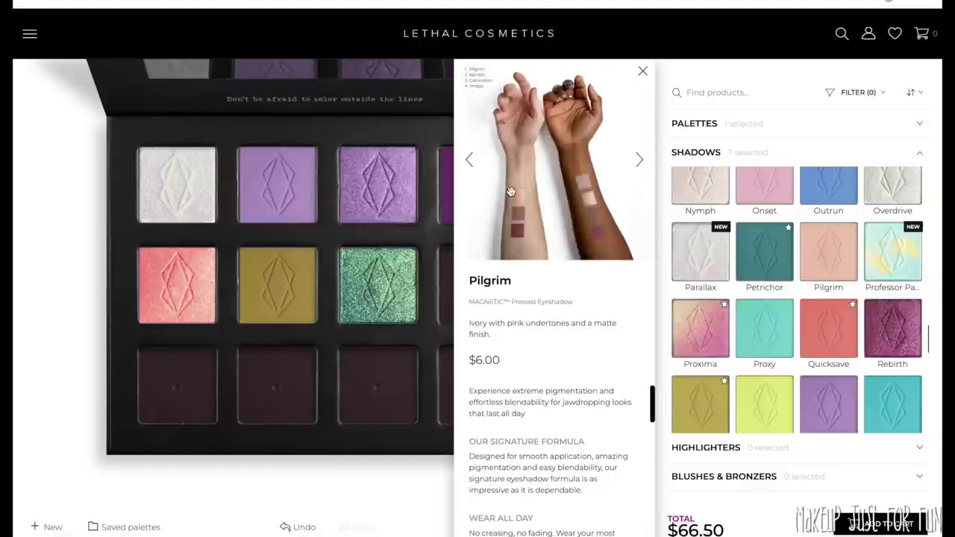
Check Midway's arm swatch photo and add the shadow to the second row's last pan
click(864, 255)
scroll(864, 255, up, 3)
click(829, 234)
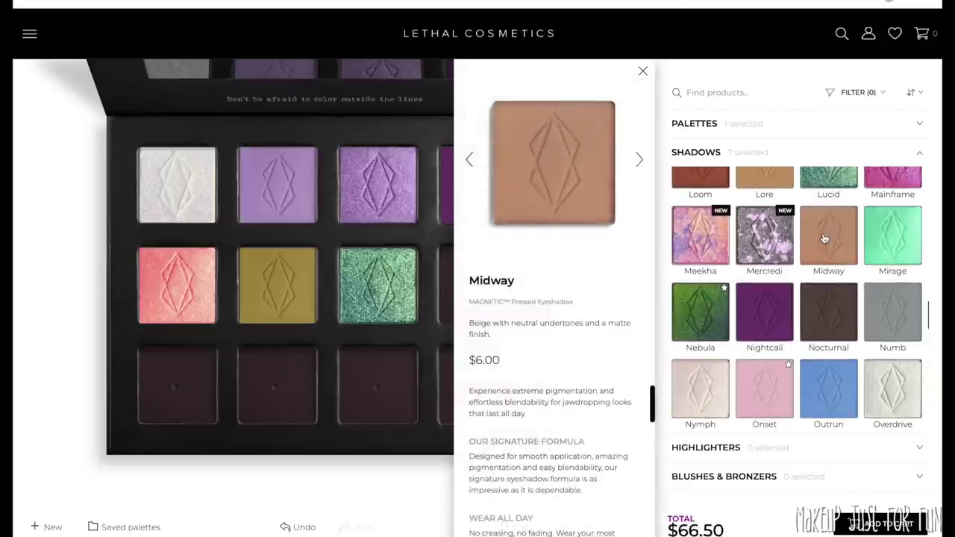
click(640, 174)
click(640, 173)
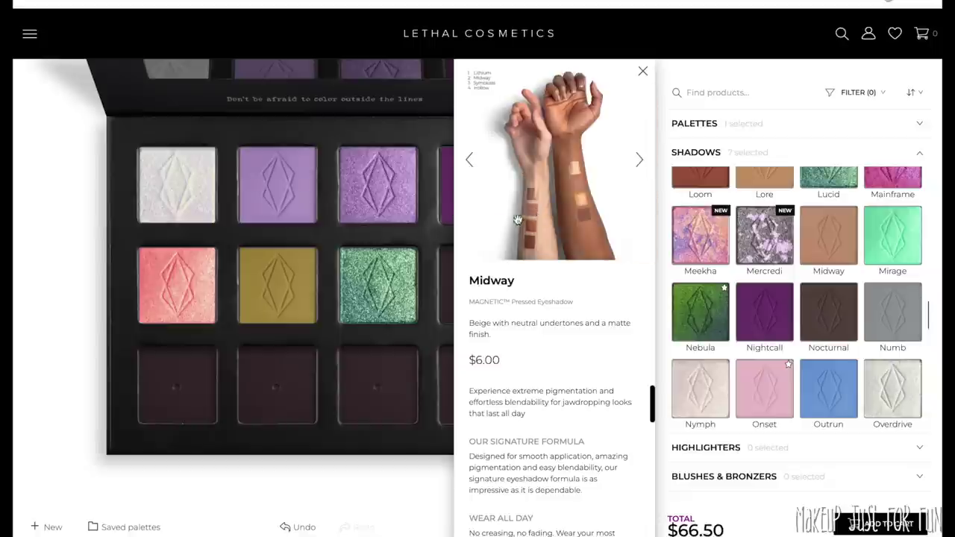
click(821, 246)
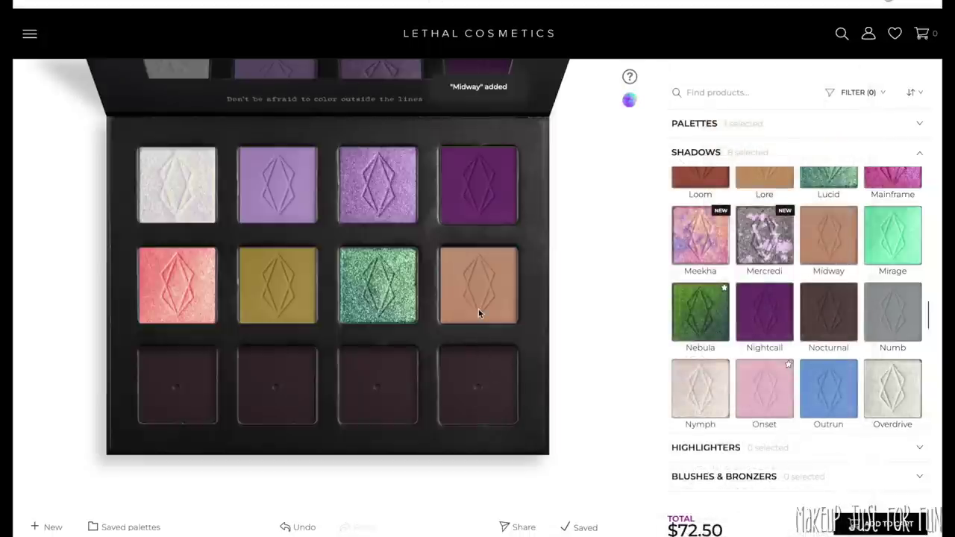
Move Backdraft and Midway to the first two pans of the bottom row and add Rebirth to the second row's first pan
drag(186, 276, 199, 371)
drag(500, 269, 321, 362)
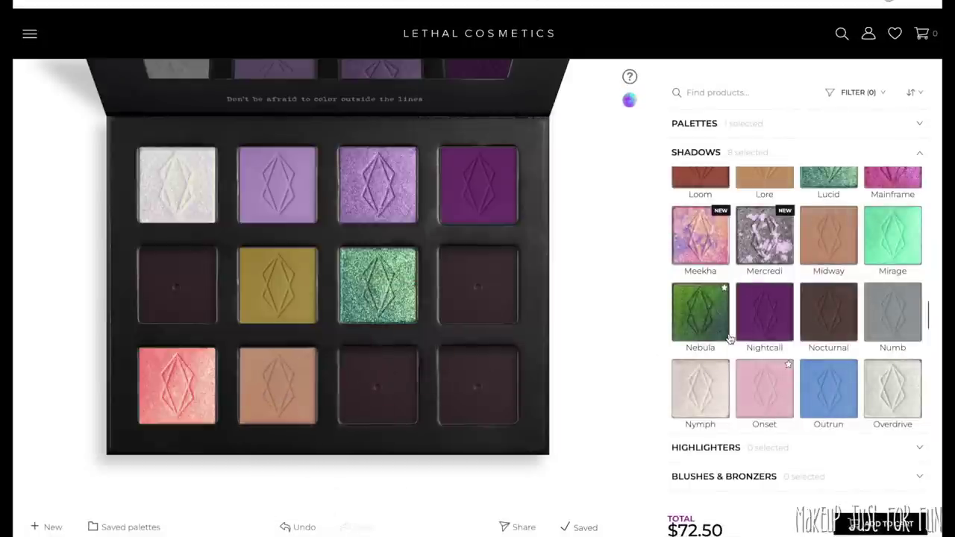
scroll(844, 336, down, 1)
click(843, 336)
scroll(843, 336, down, 2)
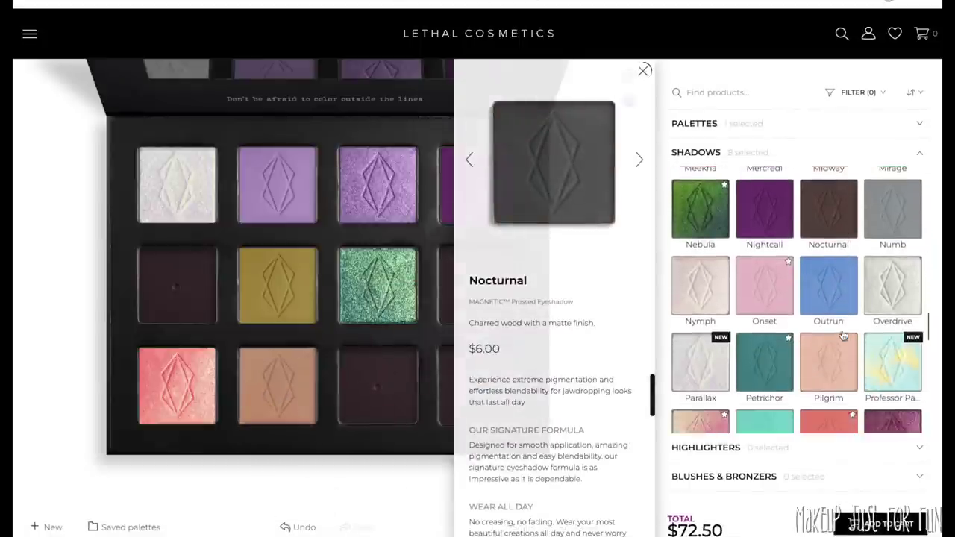
click(843, 336)
scroll(844, 336, down, 3)
scroll(865, 314, up, 1)
click(902, 282)
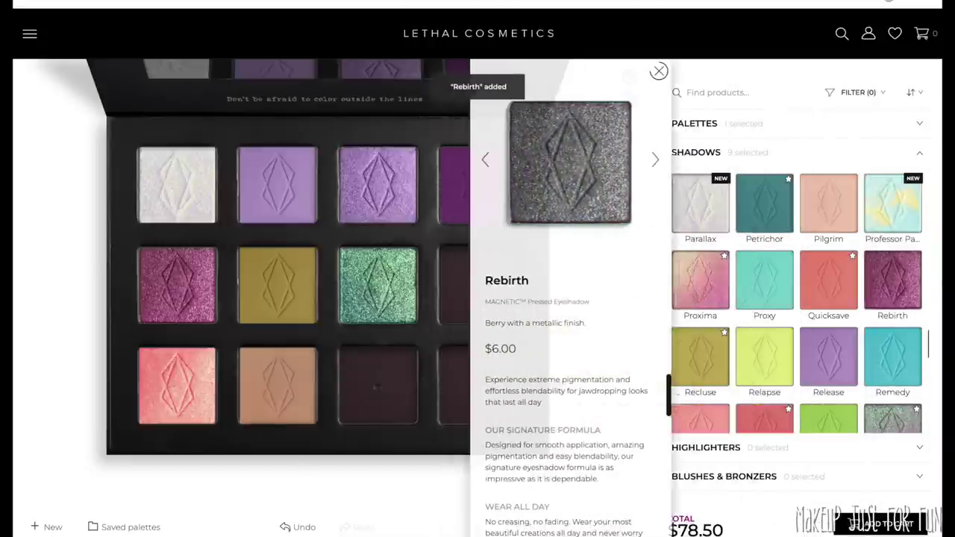
Add the Stargaze shadow to the last pan of the second row
scroll(860, 383, down, 1)
scroll(860, 383, down, 3)
scroll(860, 383, down, 2)
scroll(824, 272, up, 1)
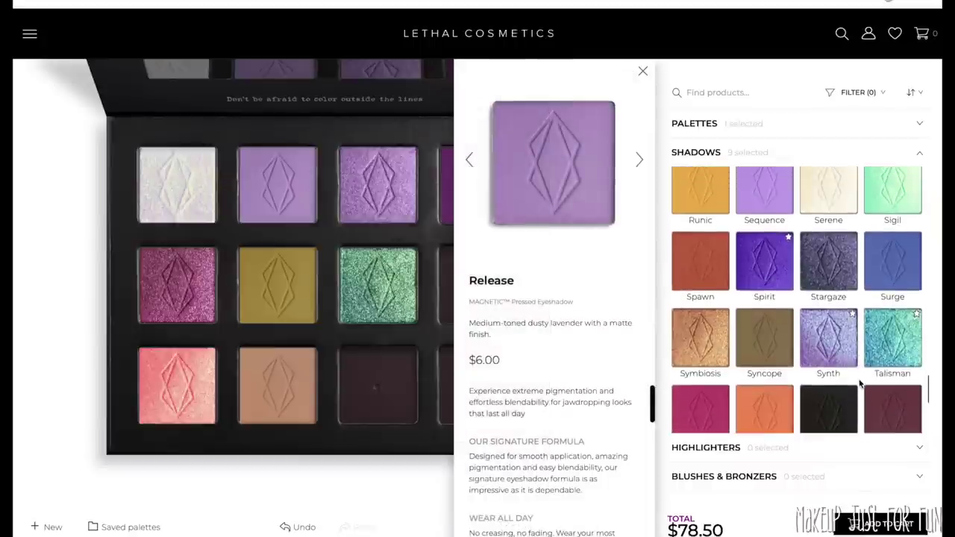
click(824, 272)
scroll(825, 299, up, 1)
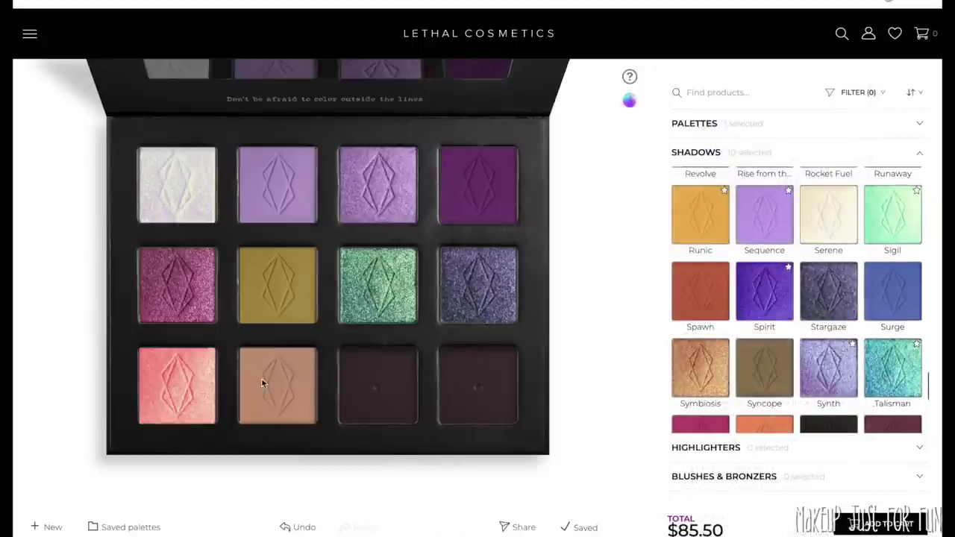
Swap Midway with Rebirth, then move the dark purple shadow to the bottom row's third pan and Stargaze to the top row's last pan
drag(261, 383, 187, 293)
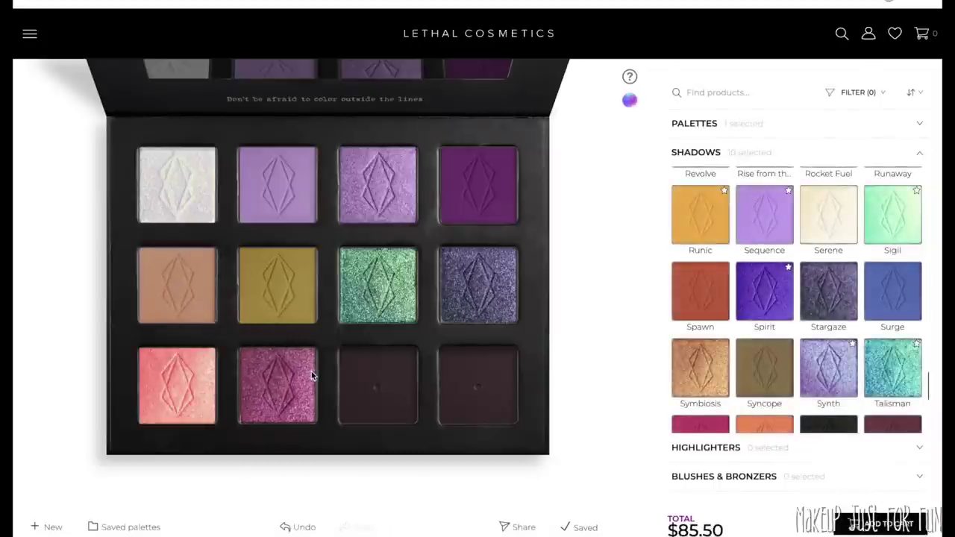
click(311, 373)
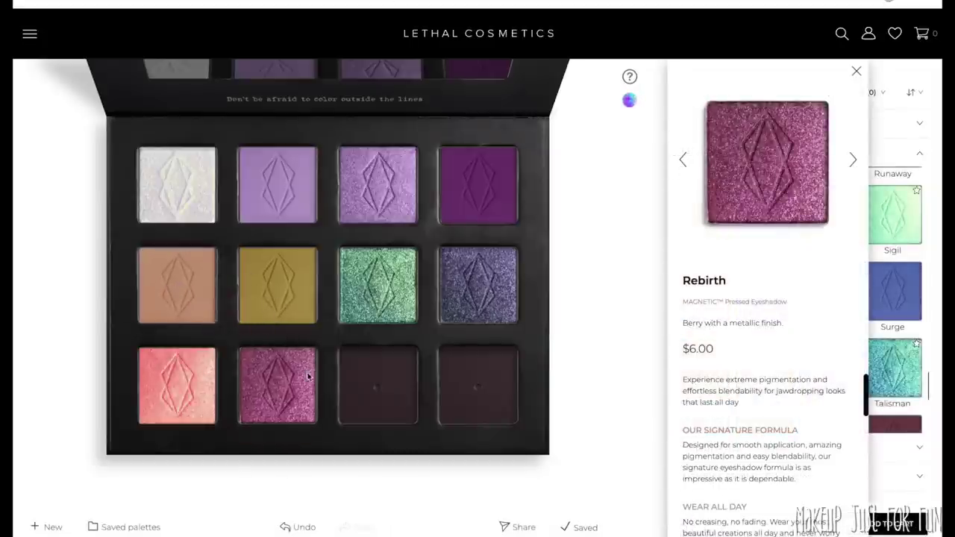
click(470, 179)
drag(478, 185, 378, 383)
drag(478, 286, 484, 210)
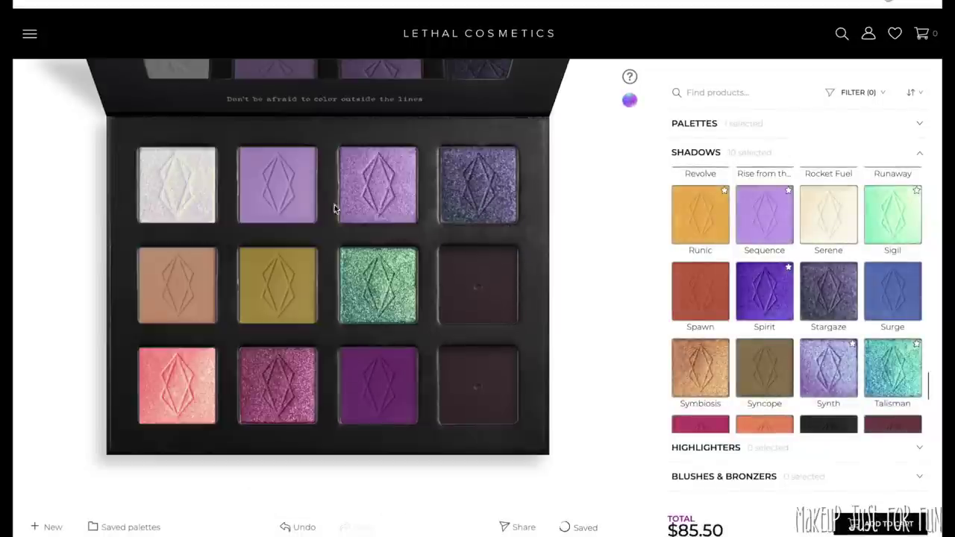
Review the details of the Stargaze, Rebirth and Nightcall shadows already placed in the palette
click(466, 203)
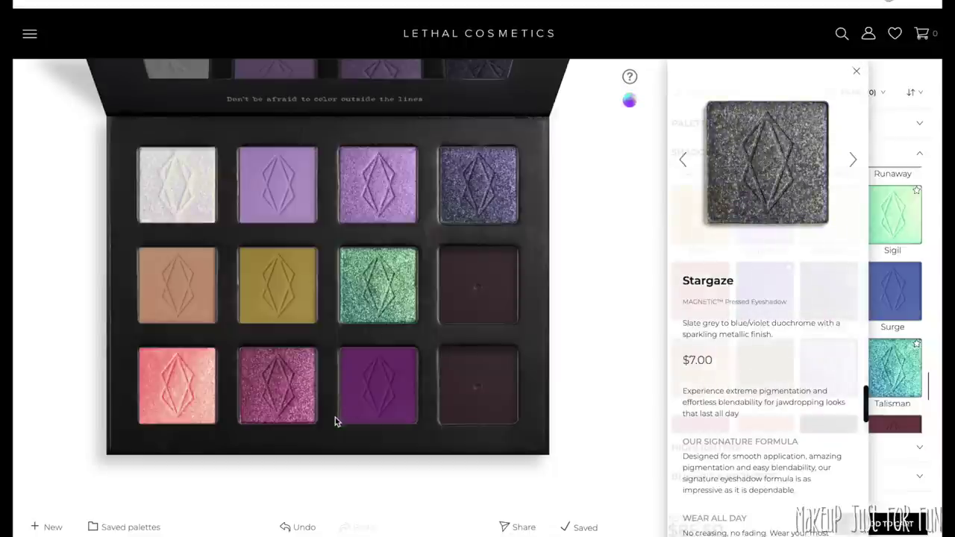
click(487, 247)
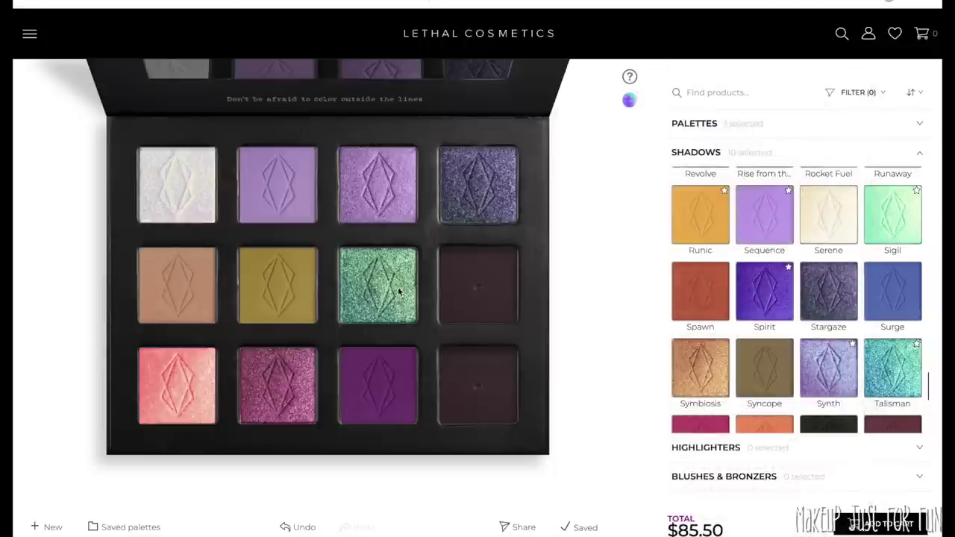
click(265, 405)
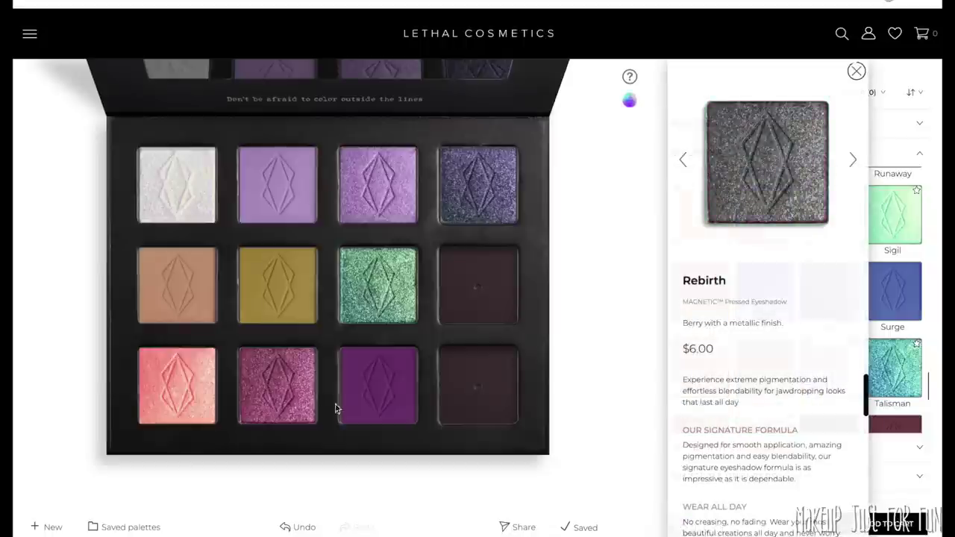
click(331, 406)
click(386, 403)
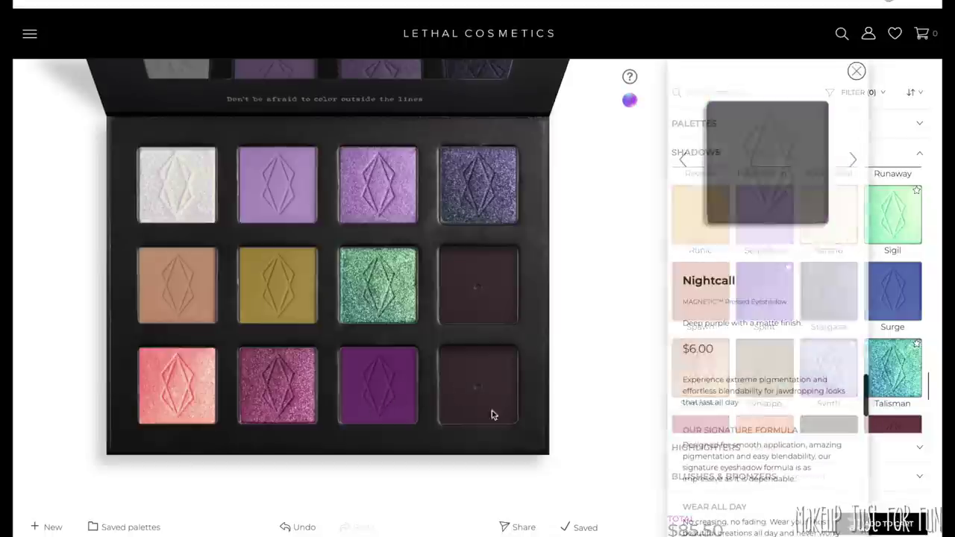
Add the Syncope shadow to the second row's last pan and swap it with the sparkling green shadow beside it
click(887, 383)
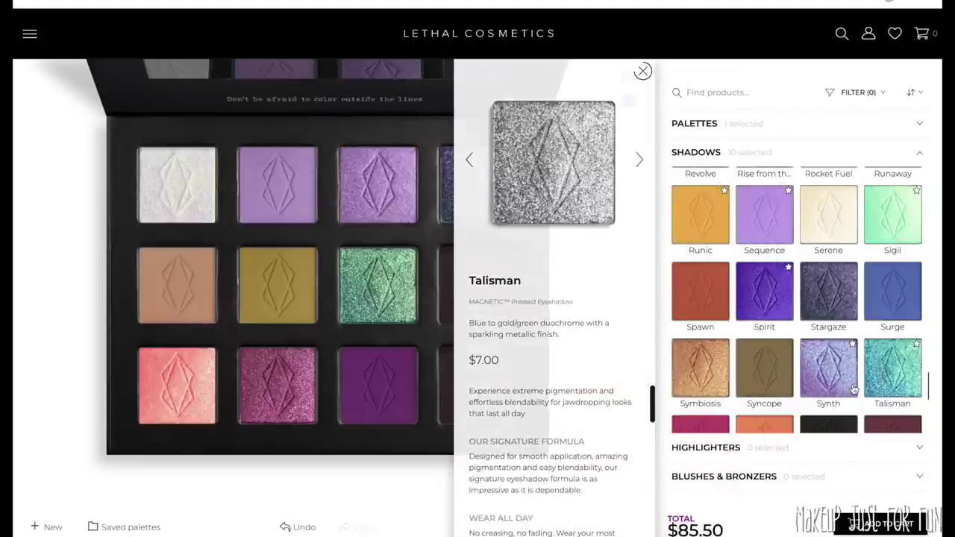
scroll(821, 366, down, 1)
click(775, 347)
click(424, 429)
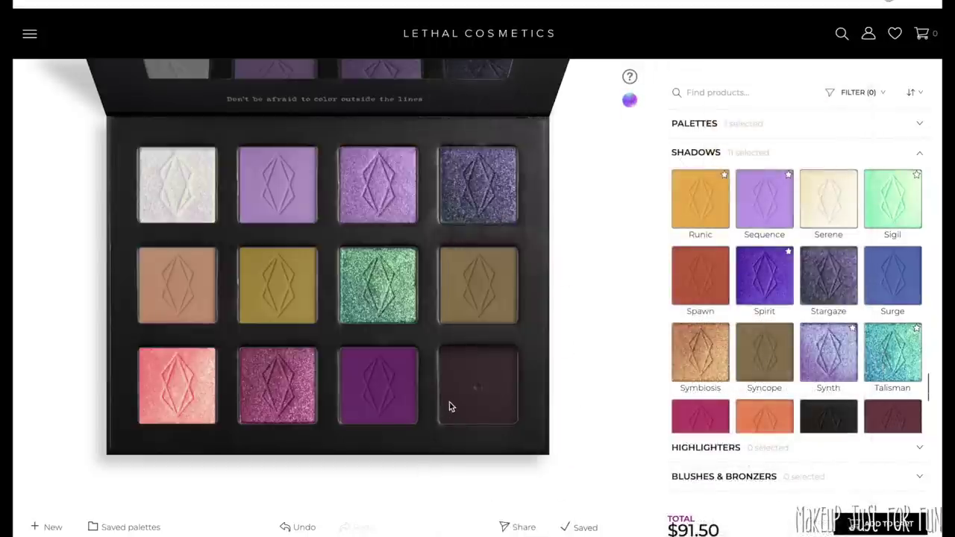
click(480, 266)
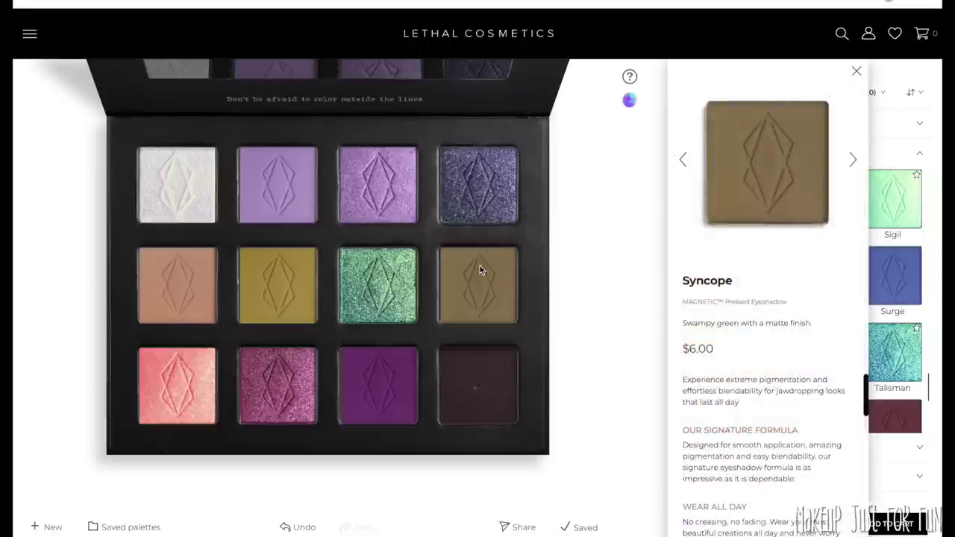
drag(477, 275, 404, 274)
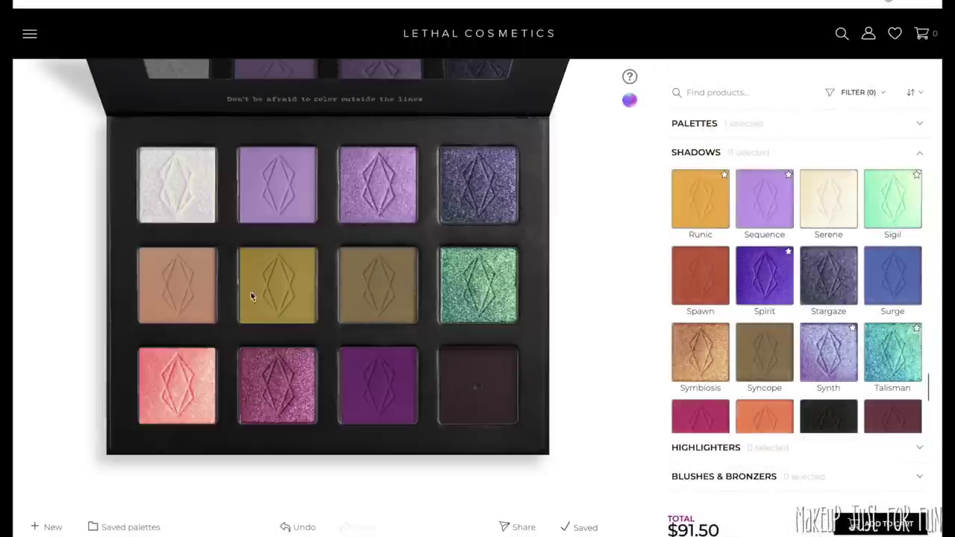
Add Remission and place it in the bottom row's second pan, with Rebirth third and Nightcall last
click(488, 296)
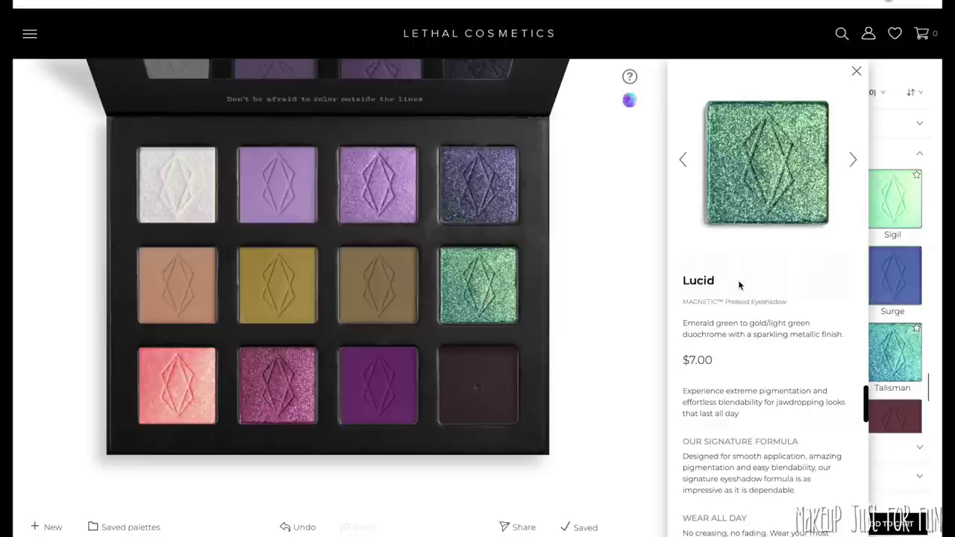
click(865, 234)
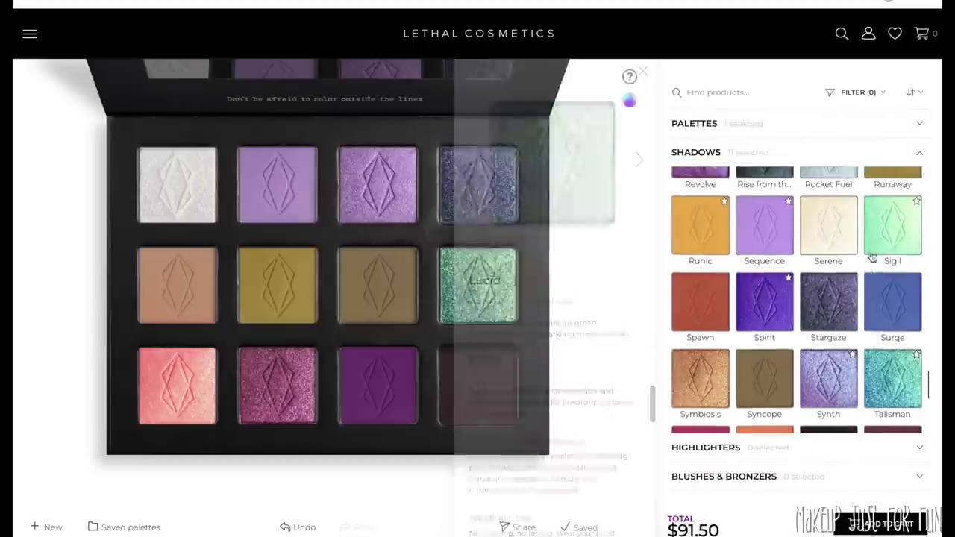
click(873, 257)
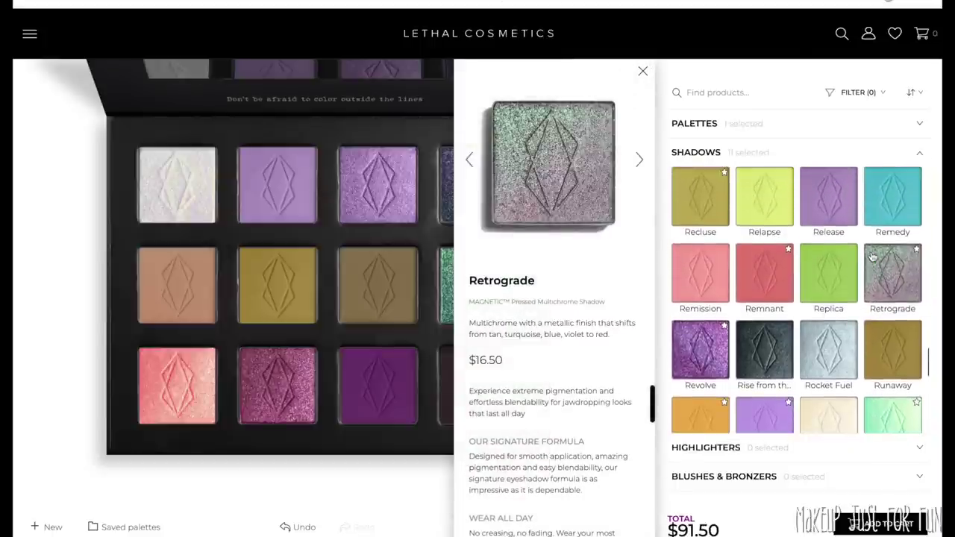
click(700, 281)
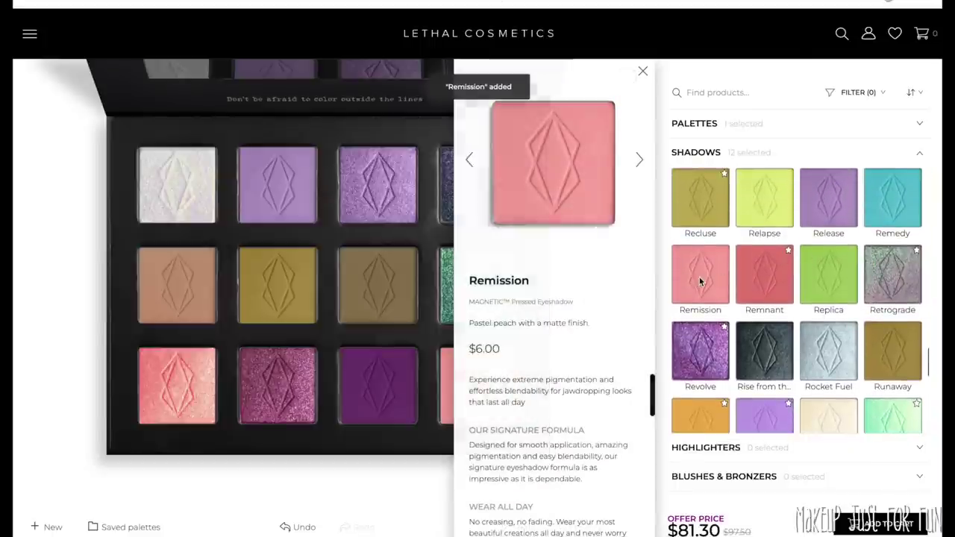
drag(436, 396, 285, 390)
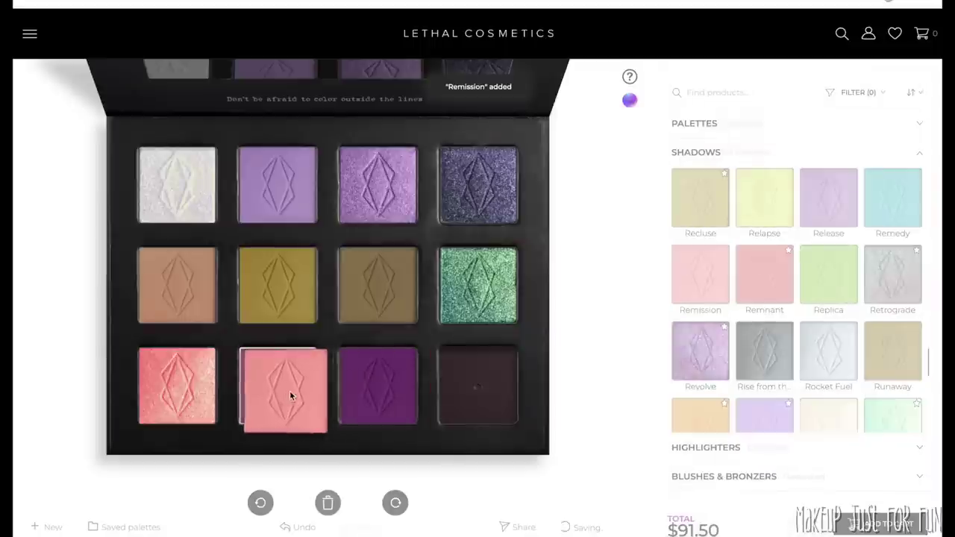
drag(480, 382, 393, 383)
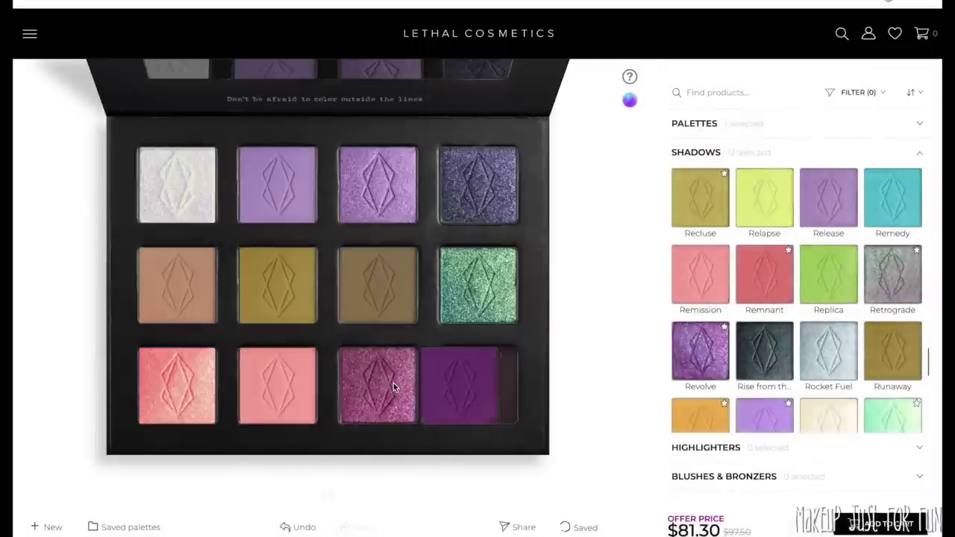
Check Remission's details and remove the shadow from the bottom row's second pan
click(250, 402)
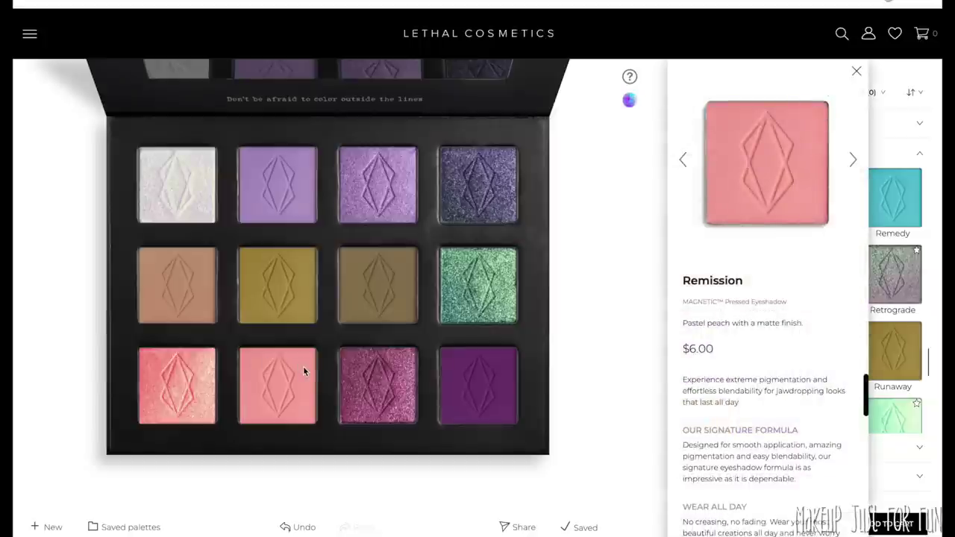
key(Escape)
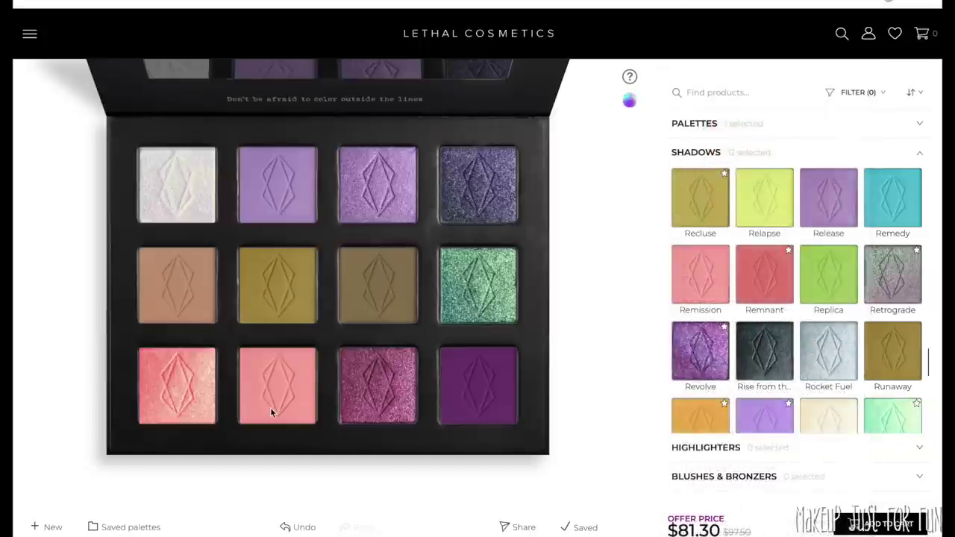
click(271, 409)
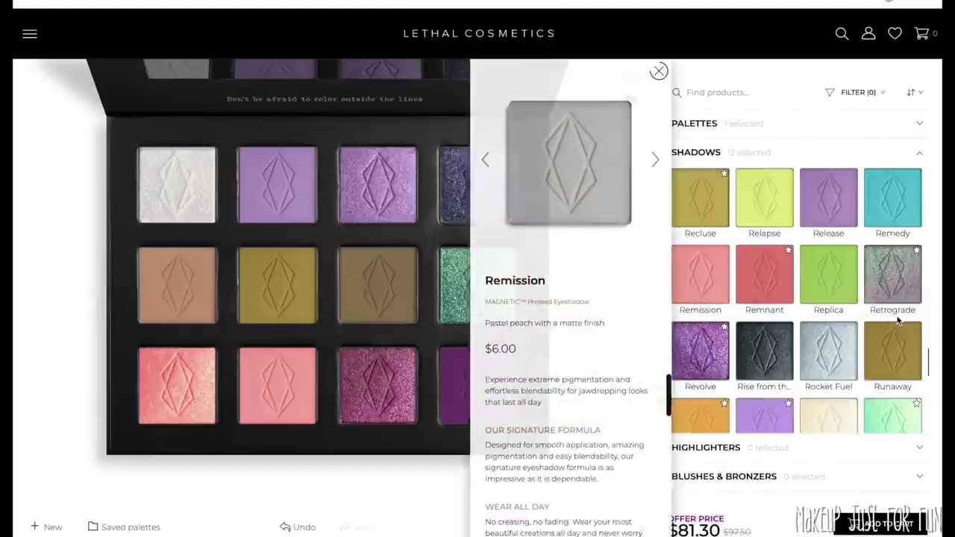
key(Escape)
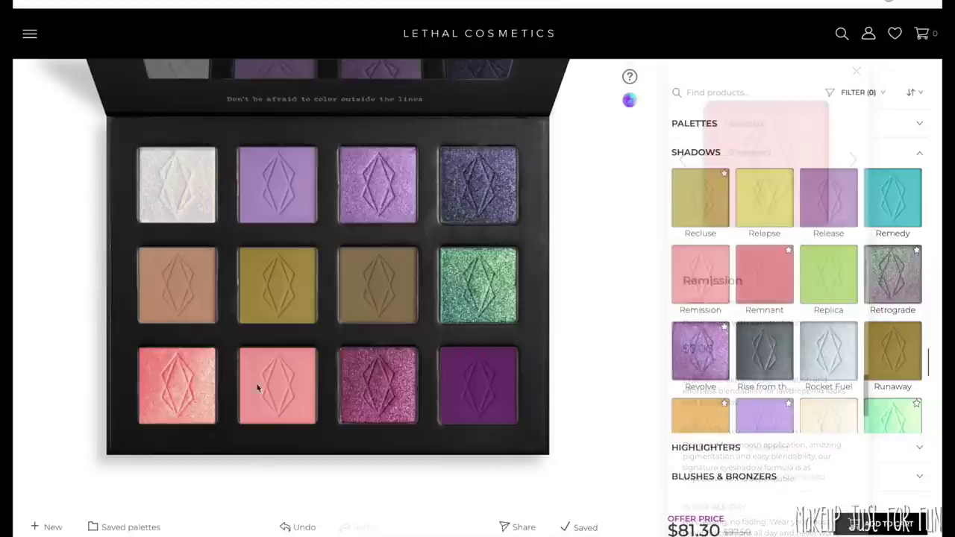
drag(267, 380, 321, 503)
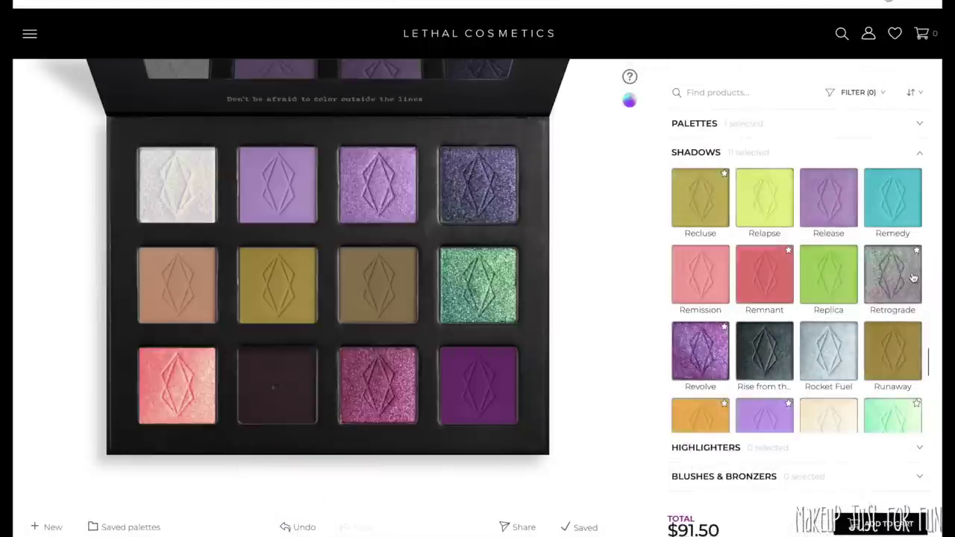
Browse the shadow list for another matte shade, examining Replica, Midway and Loom
click(834, 306)
scroll(835, 306, up, 5)
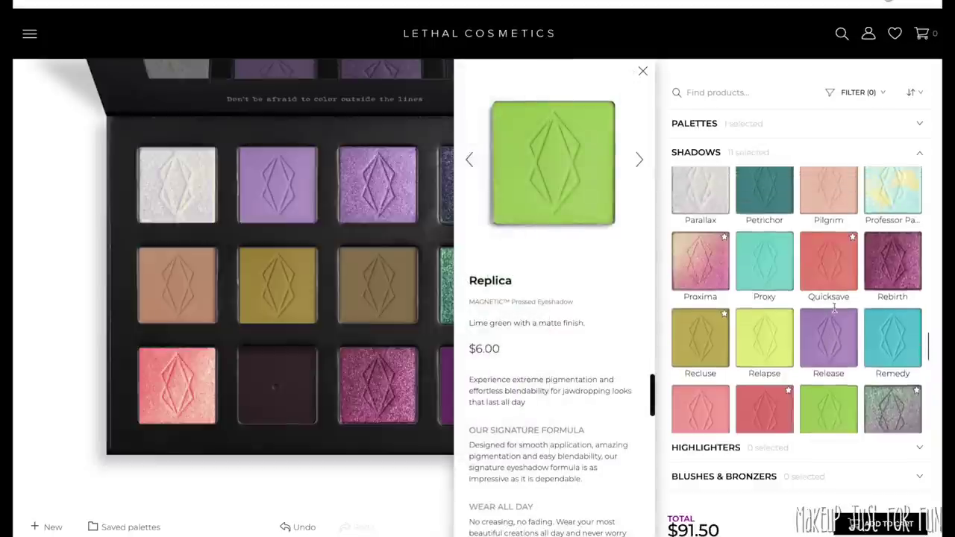
scroll(835, 306, up, 3)
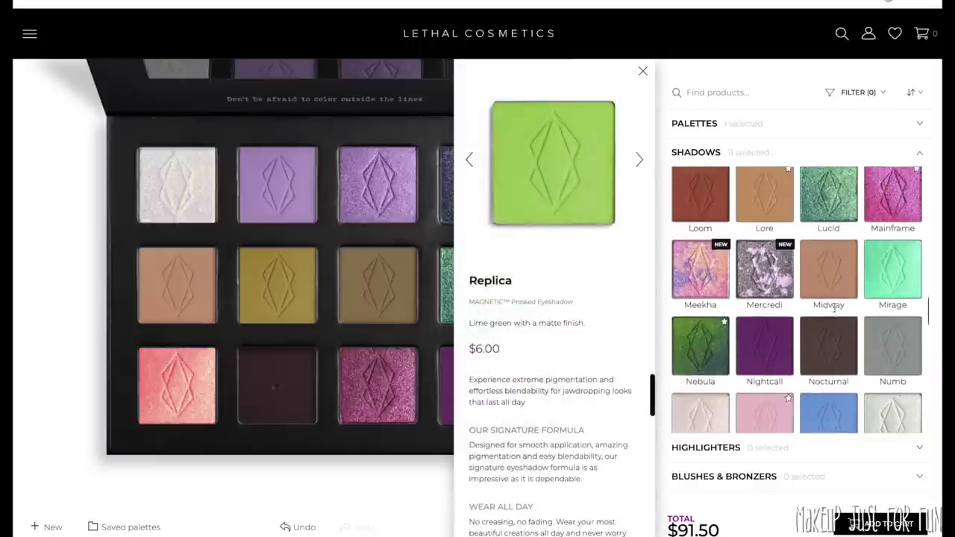
click(836, 314)
scroll(836, 314, up, 3)
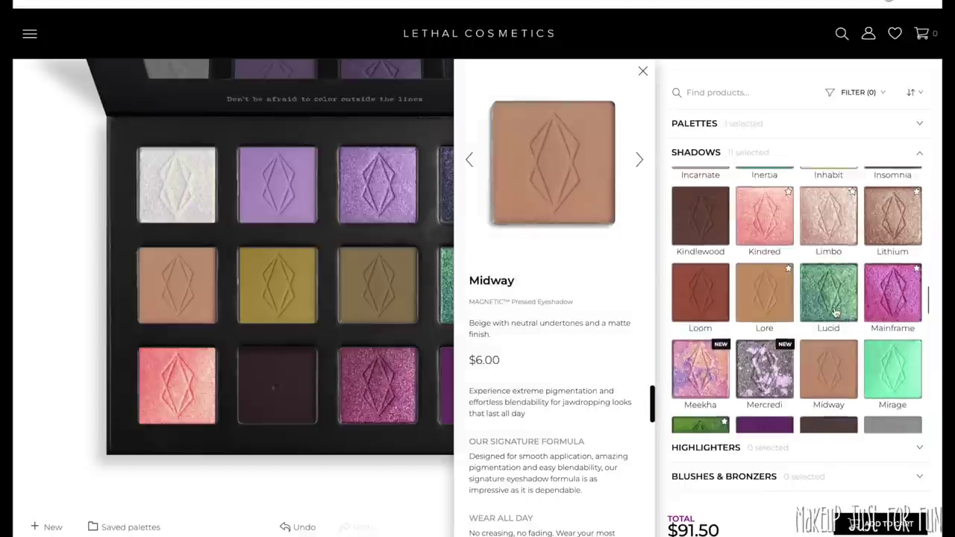
click(701, 347)
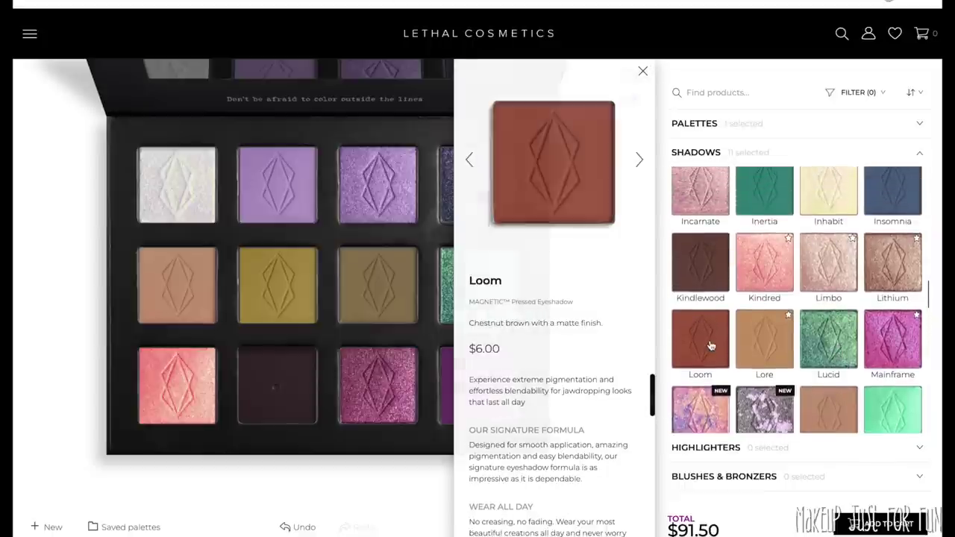
scroll(702, 349, up, 1)
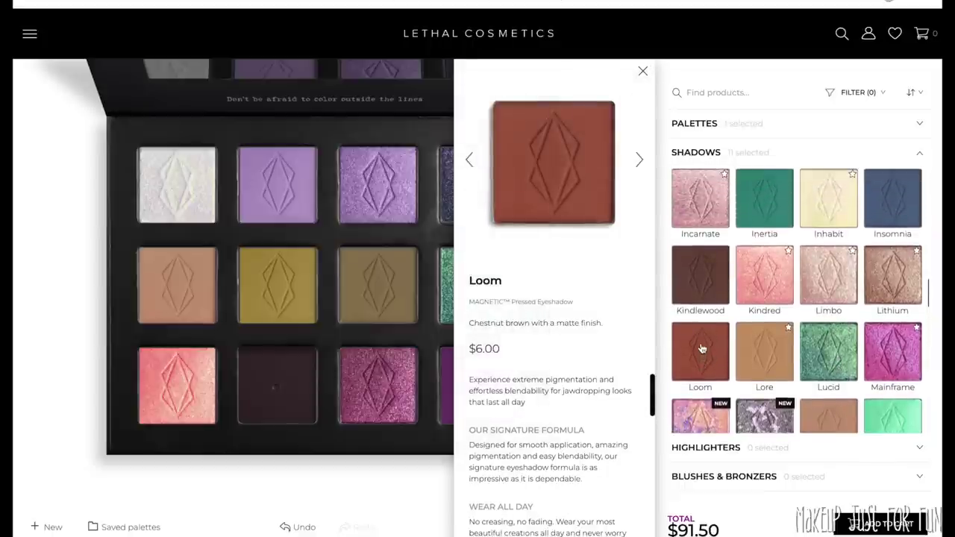
scroll(702, 348, up, 5)
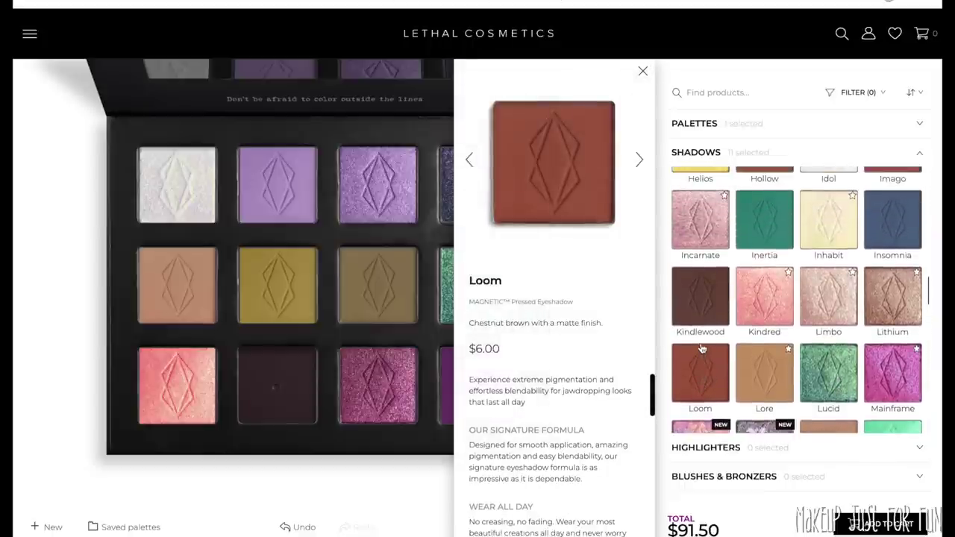
scroll(702, 348, up, 5)
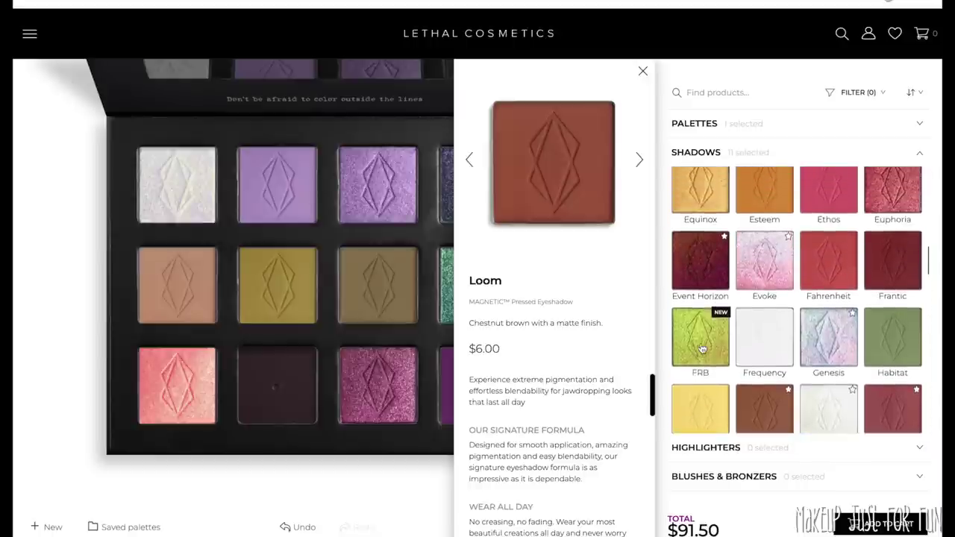
Compare Fahrenheit, Ethos and Ephemeral, and fill the bottom row's empty second pan with Delirium
click(826, 309)
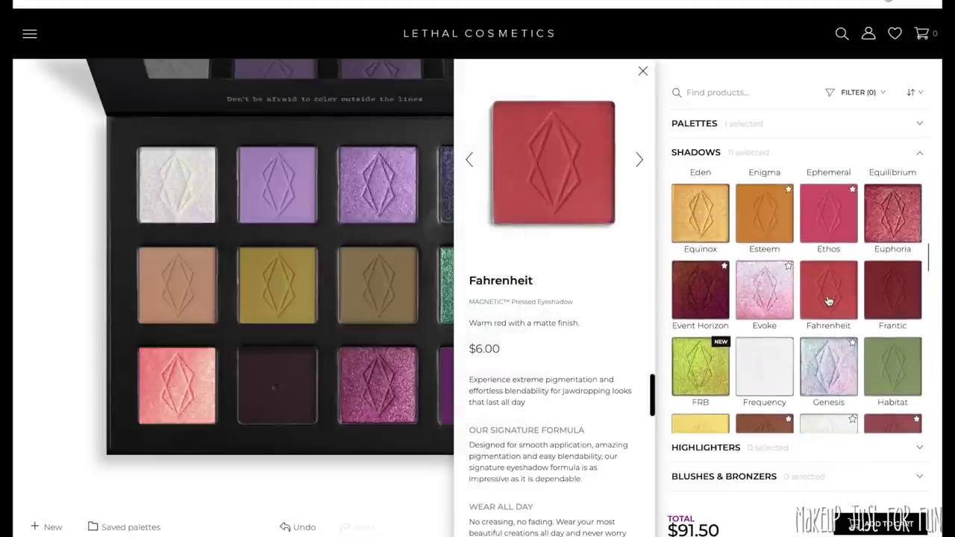
scroll(828, 301, up, 2)
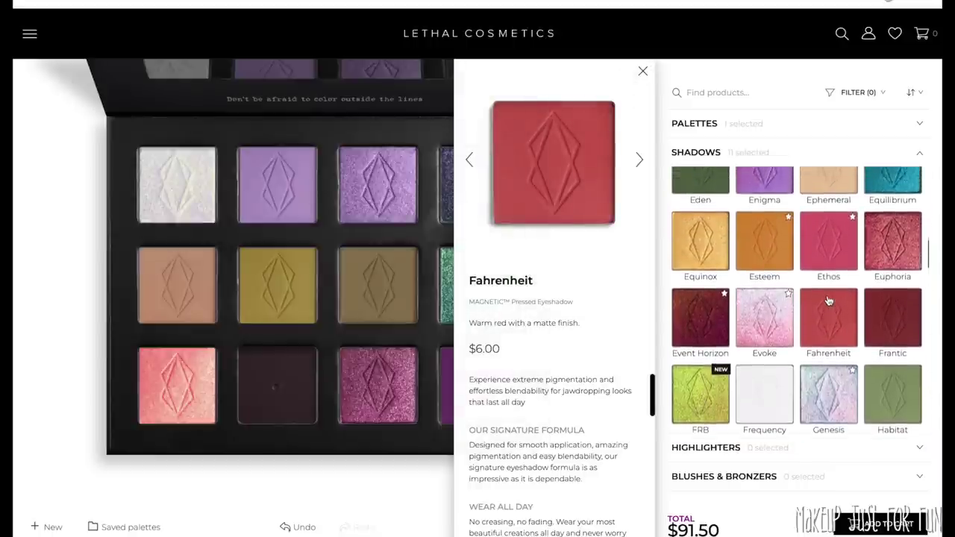
click(829, 298)
scroll(829, 300, up, 2)
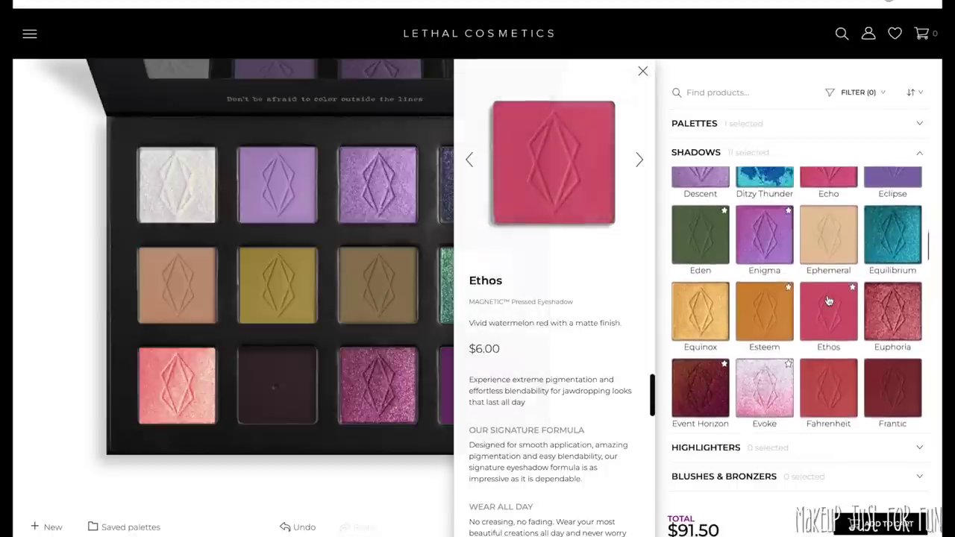
scroll(829, 301, up, 1)
click(829, 300)
scroll(829, 300, up, 4)
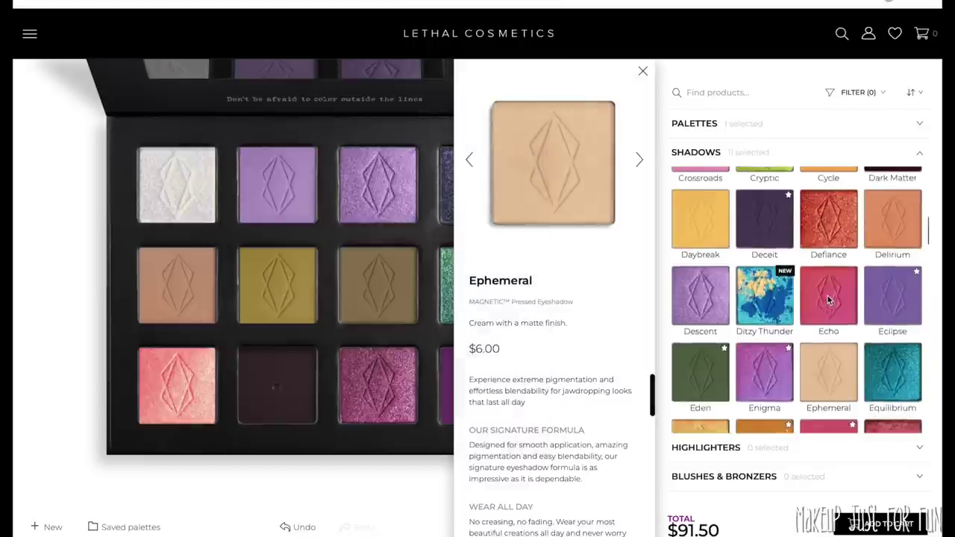
click(892, 265)
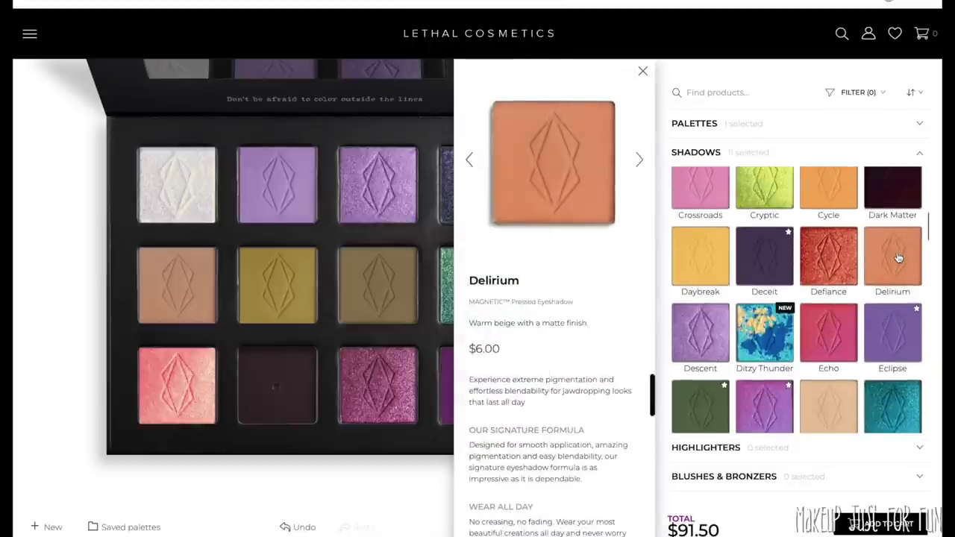
click(897, 254)
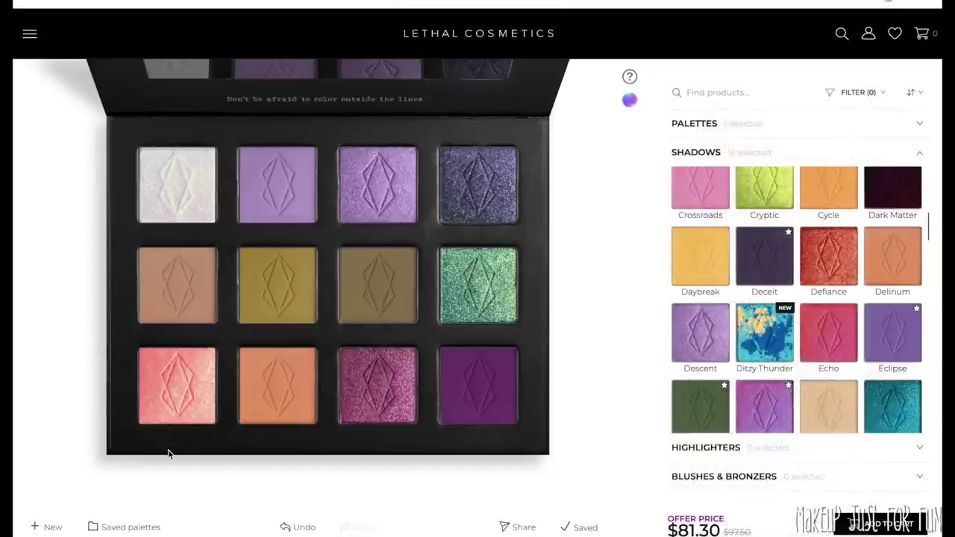
Review the first two shadows of the bottom row, and the details of Parallax and Release in the top row
click(170, 379)
drag(169, 379, 186, 396)
click(265, 386)
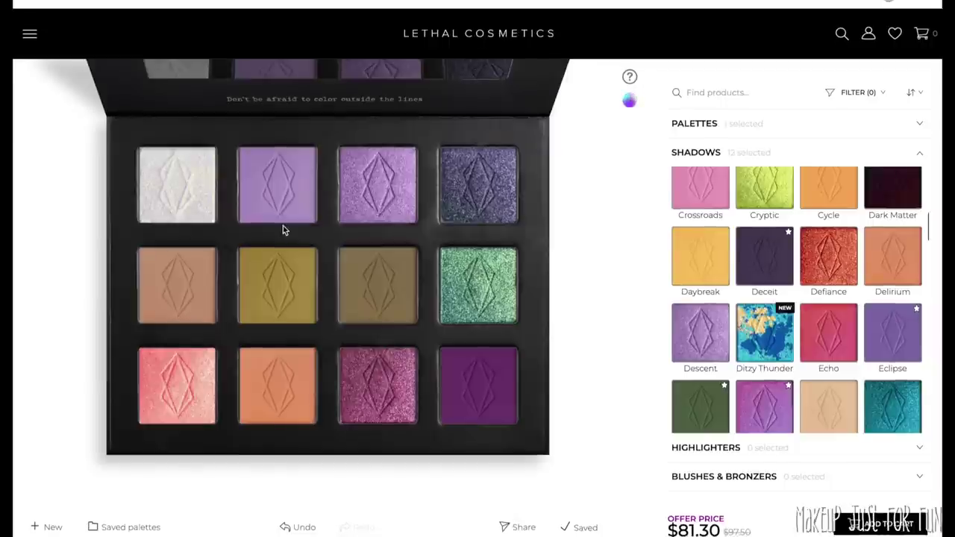
click(172, 196)
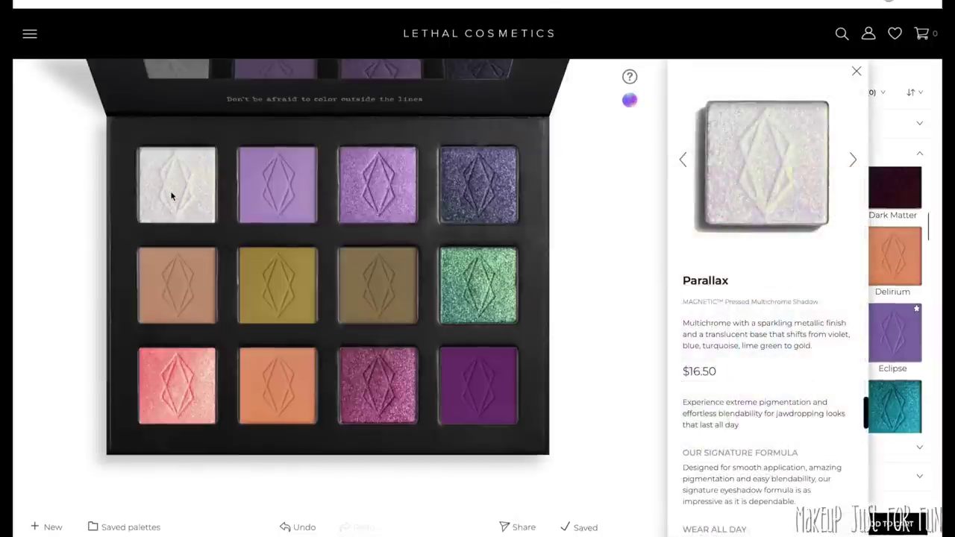
click(289, 181)
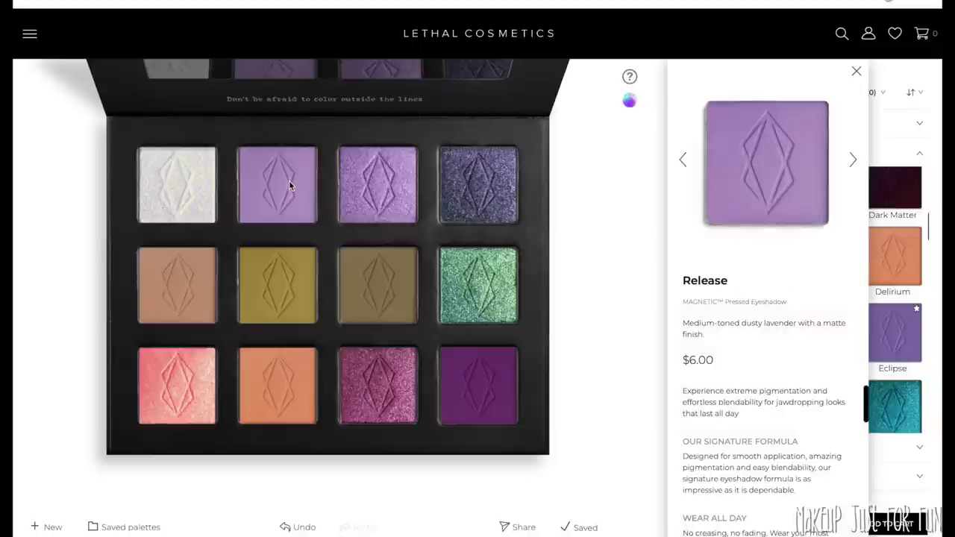
Review the details of Descent and Stargaze in the top row and of all four middle-row shadows, from Midway to Lucid
click(360, 187)
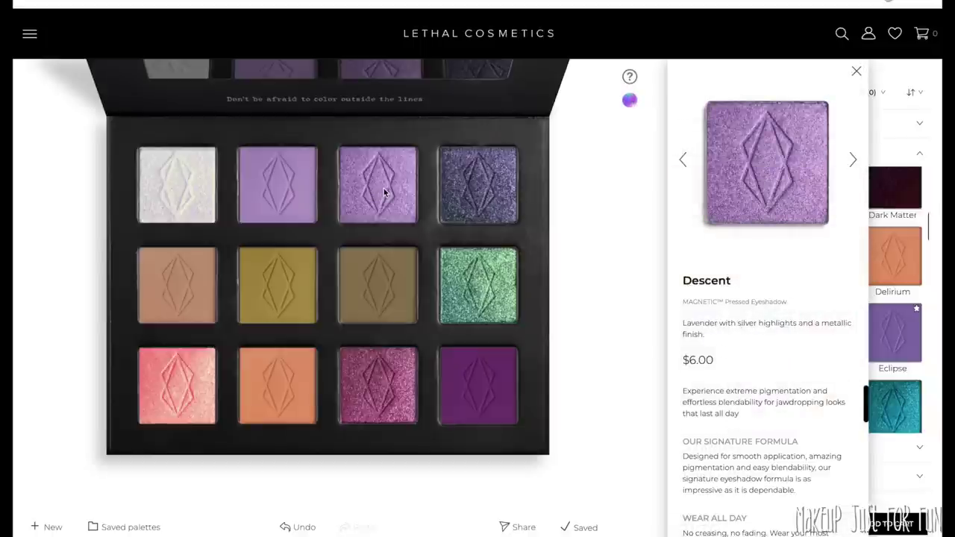
click(469, 194)
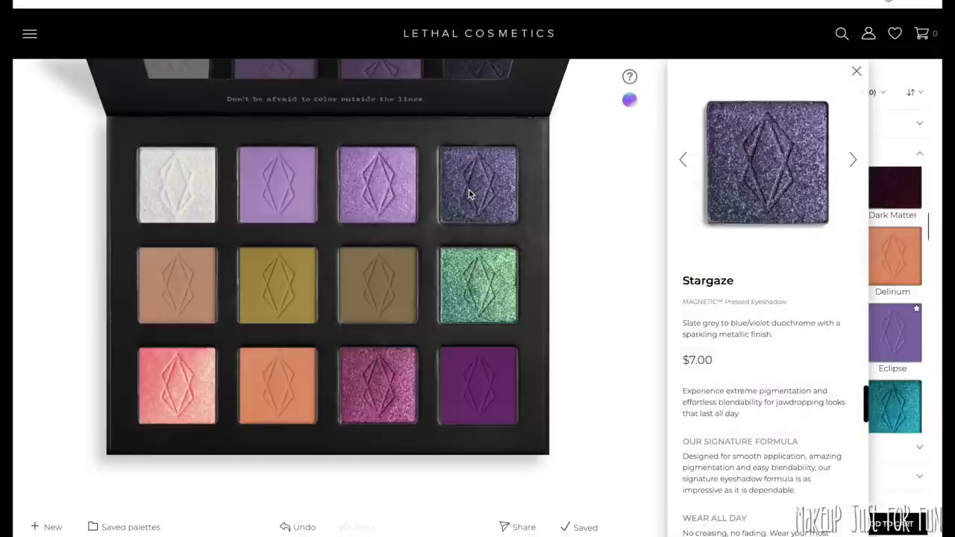
click(188, 291)
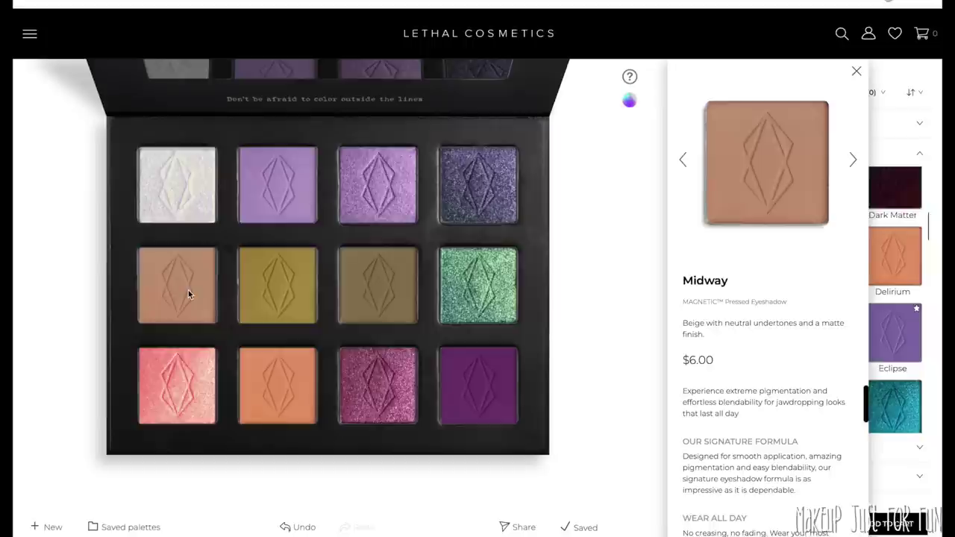
click(268, 292)
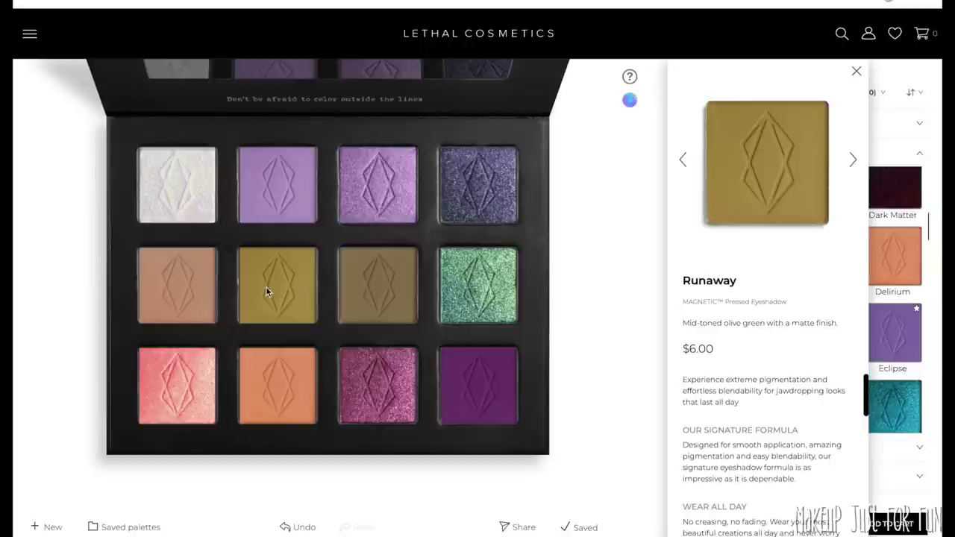
click(358, 294)
click(466, 285)
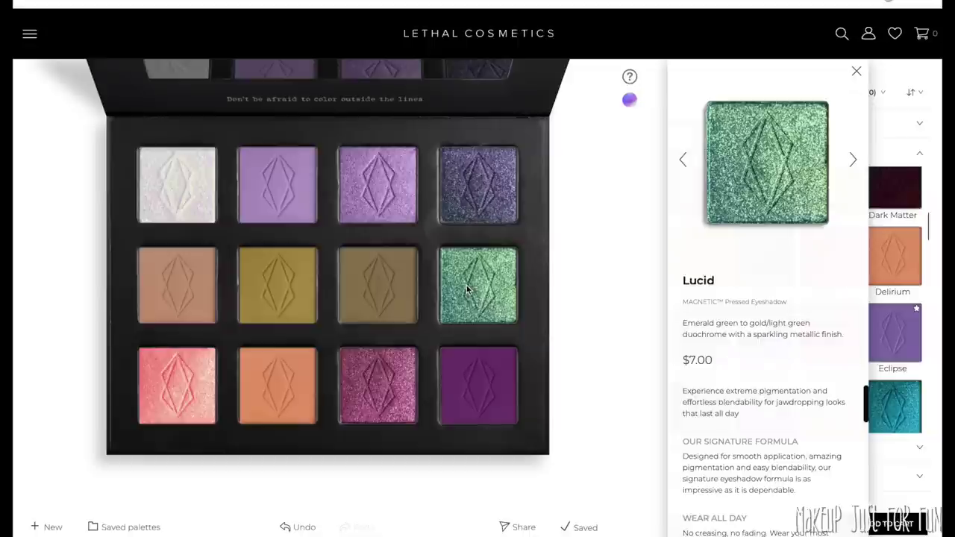
Review the details of the bottom-row shadows Backdraft, Delirium, Rebirth and Nightcall, and close the product details
click(153, 403)
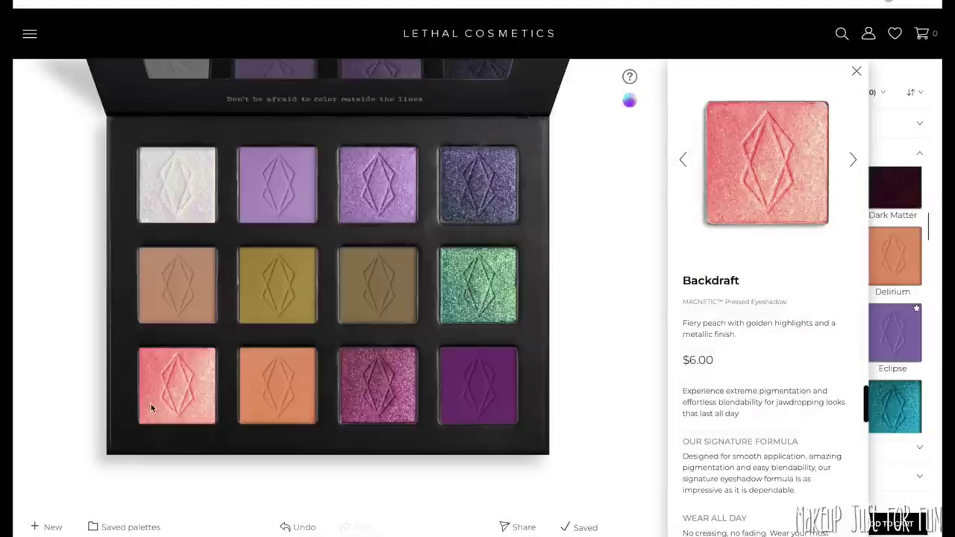
click(272, 397)
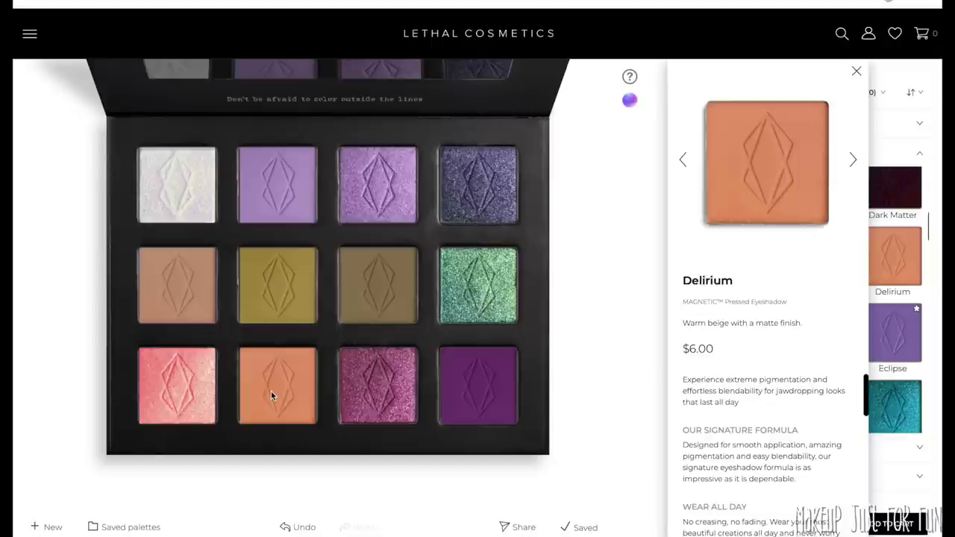
click(386, 383)
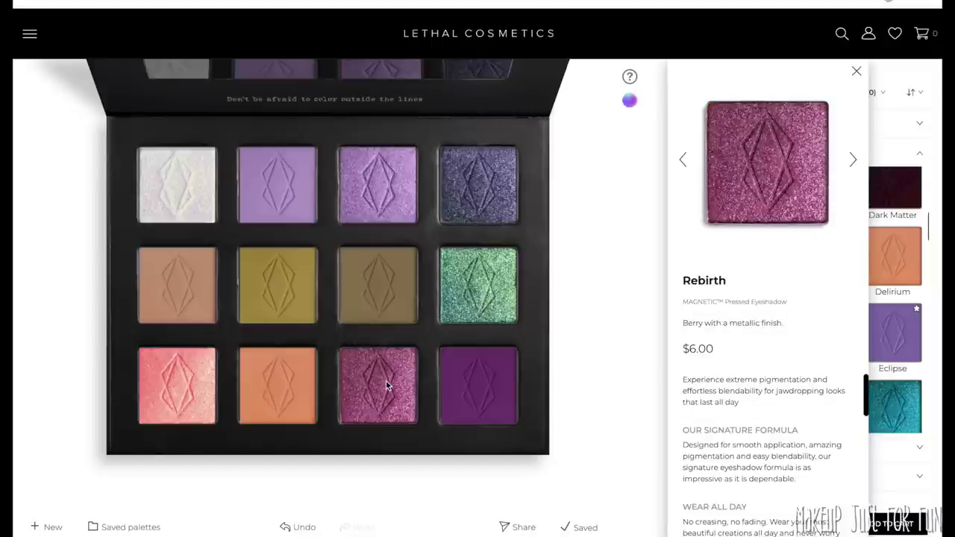
click(468, 378)
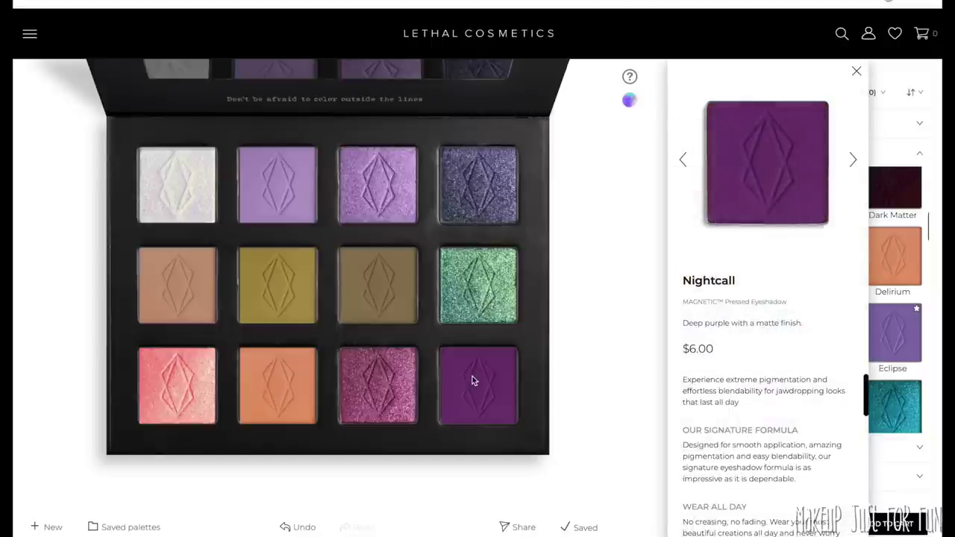
click(625, 218)
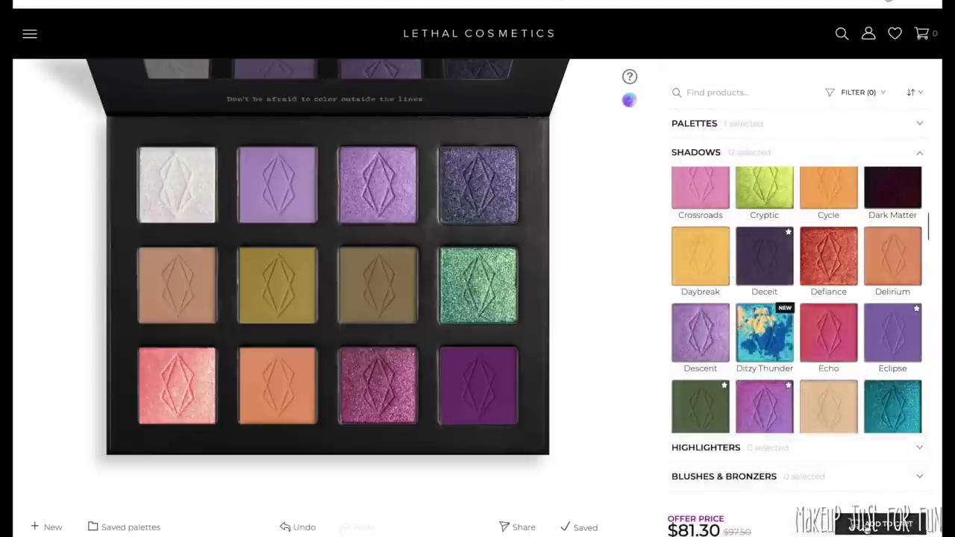
Add the finished 12-pan palette to the cart and redeem the coupon code on the shopping cart page
click(882, 525)
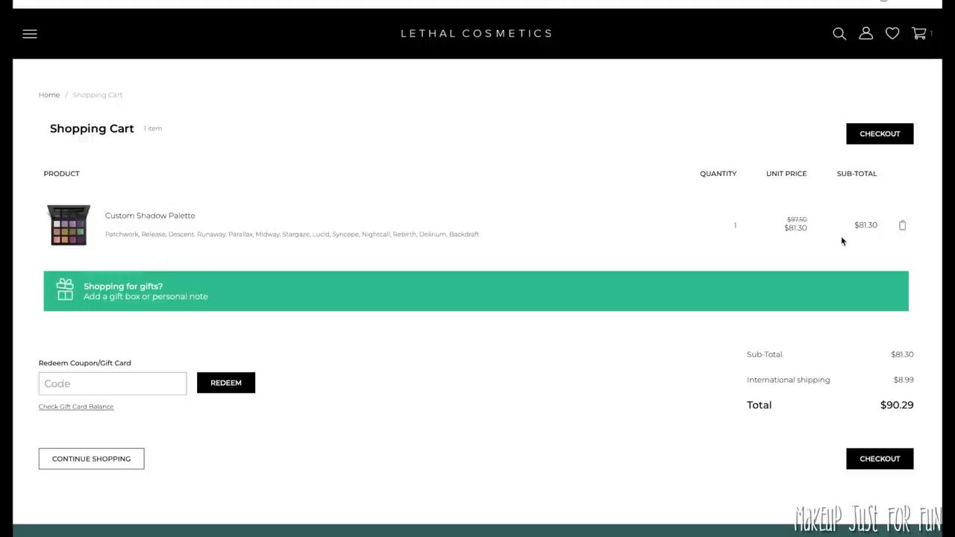
click(133, 384)
text(AMANDA)
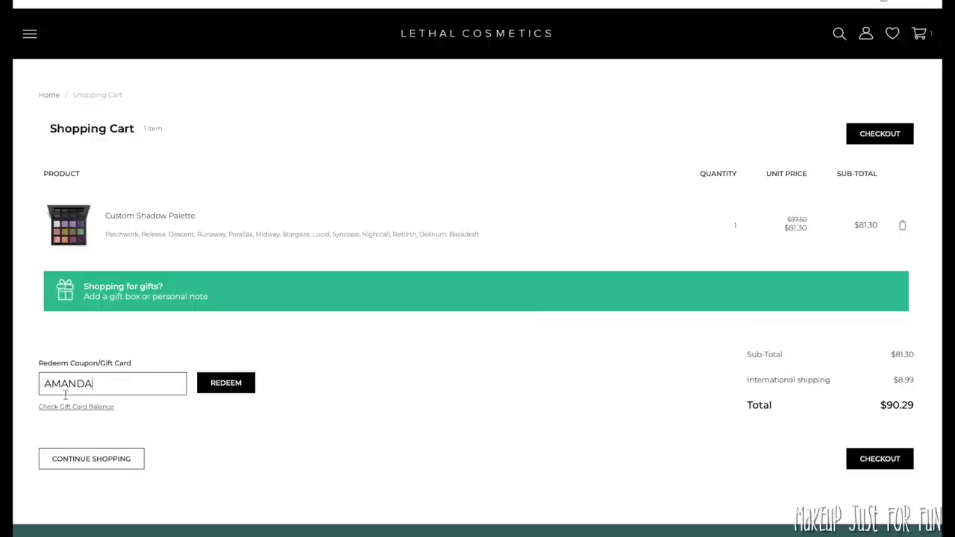
click(231, 383)
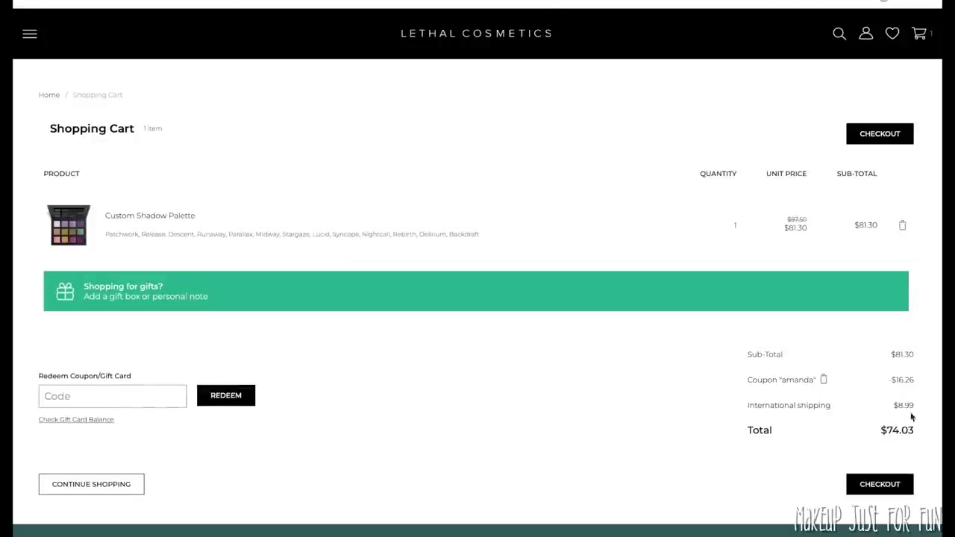